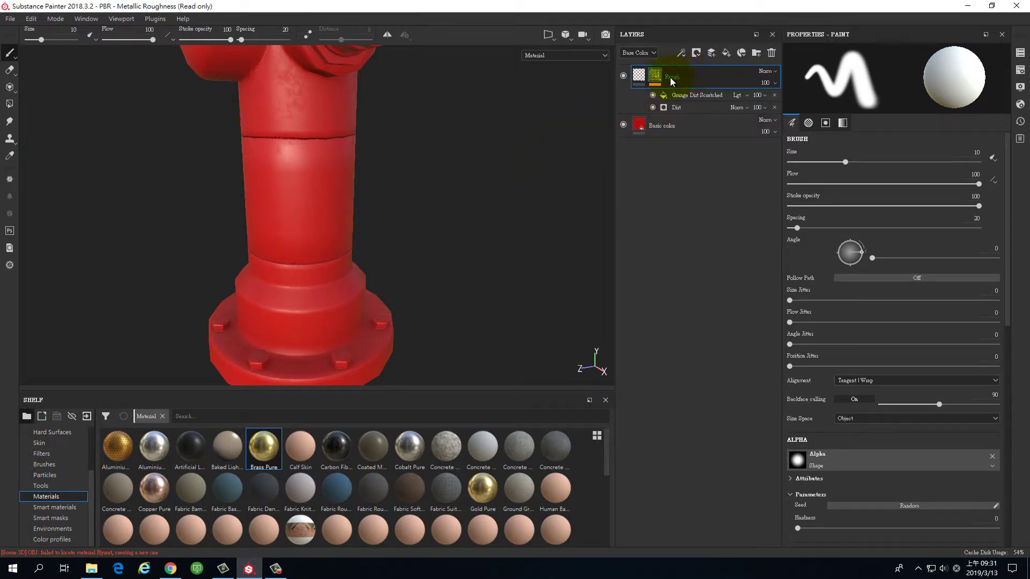
Step: Add a fill layer above Rough with only the height channel enabled
{"action": "left_click", "coordinate": [728, 57]}
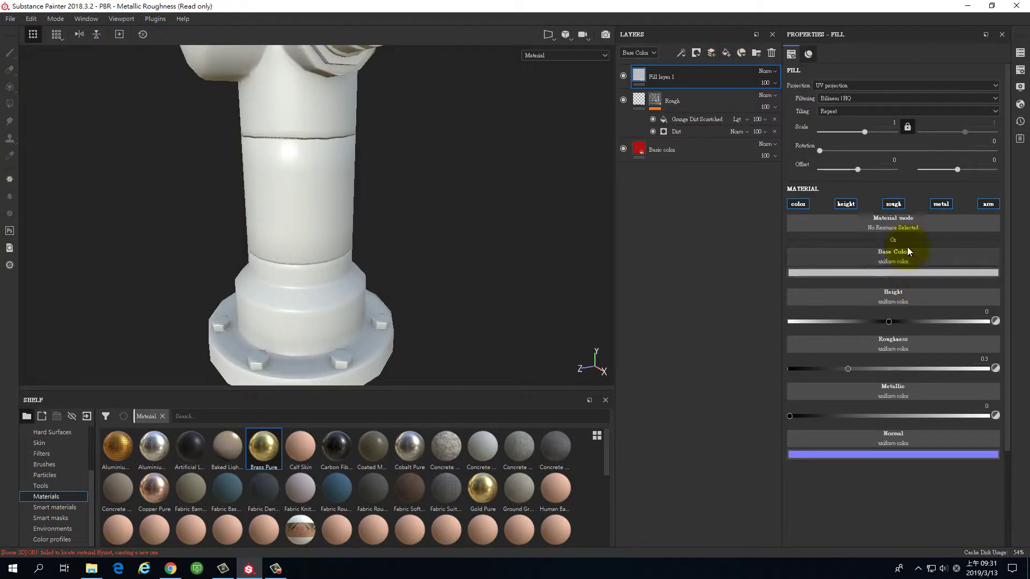
{"action": "left_click", "coordinate": [850, 203]}
{"action": "left_click", "coordinate": [800, 204]}
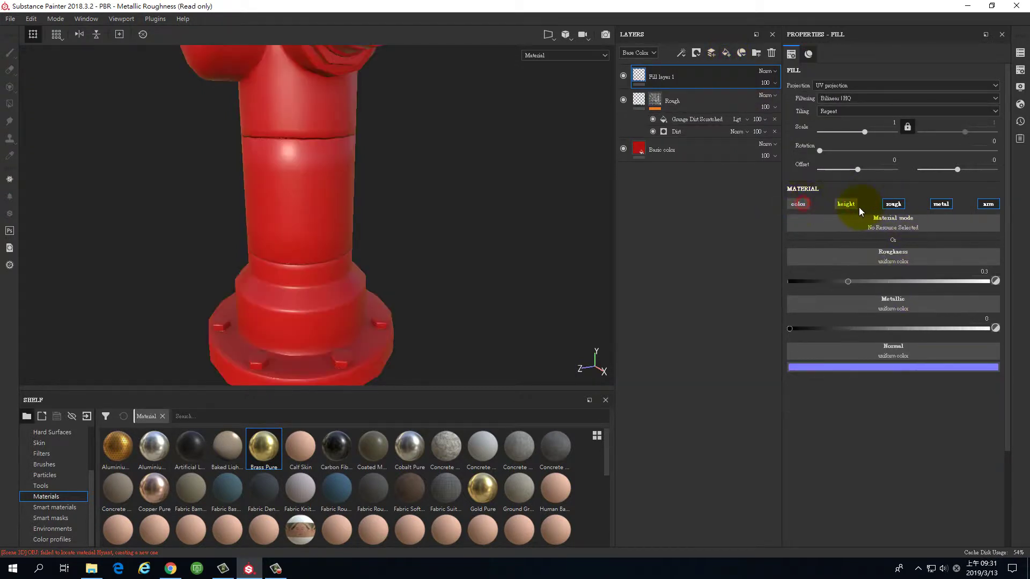
{"action": "left_click", "coordinate": [853, 206]}
{"action": "left_click", "coordinate": [895, 204]}
{"action": "left_click", "coordinate": [943, 205]}
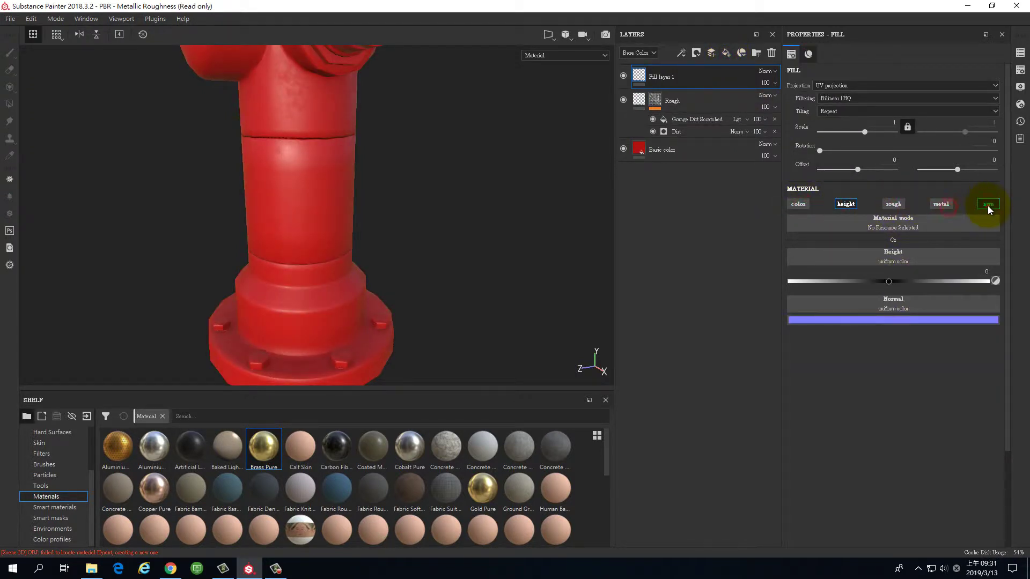
{"action": "left_click", "coordinate": [989, 205]}
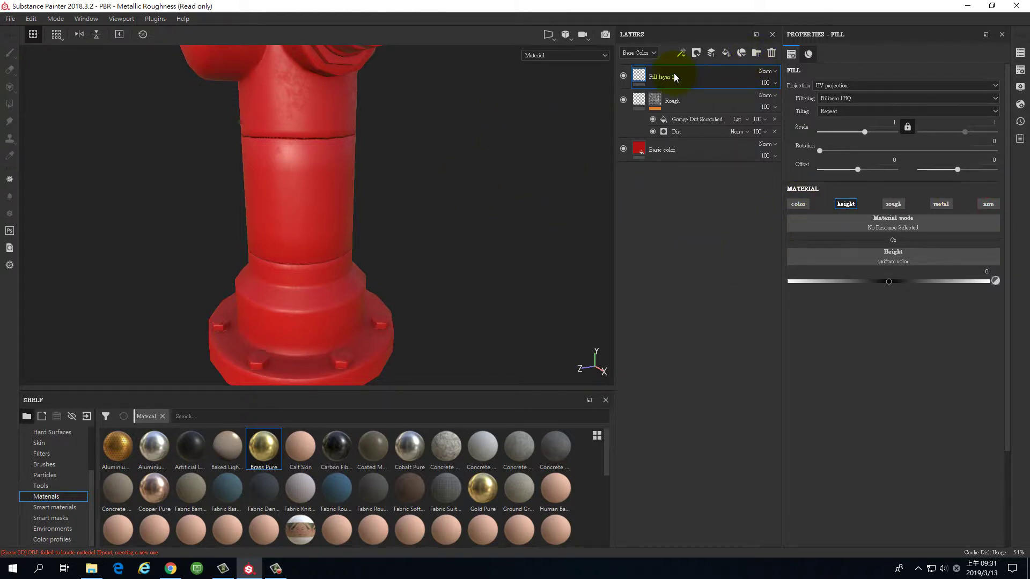
Step: Rename the new fill layer to Height and give it a black mask
{"action": "double_click", "coordinate": [658, 78]}
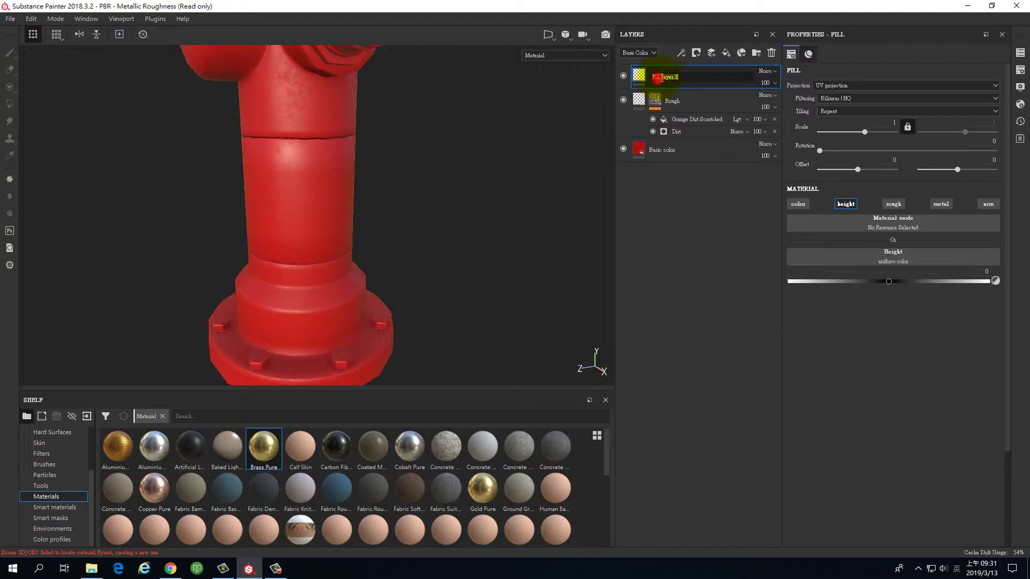
{"action": "type", "text": "Height"}
{"action": "key", "text": "Return"}
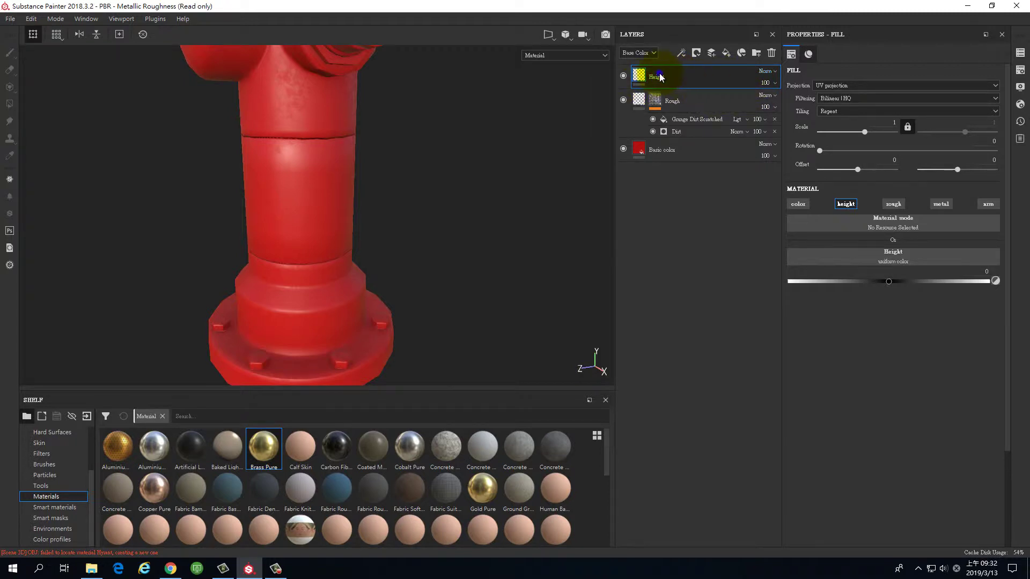
{"action": "right_click", "coordinate": [688, 79]}
{"action": "left_click", "coordinate": [703, 91]}
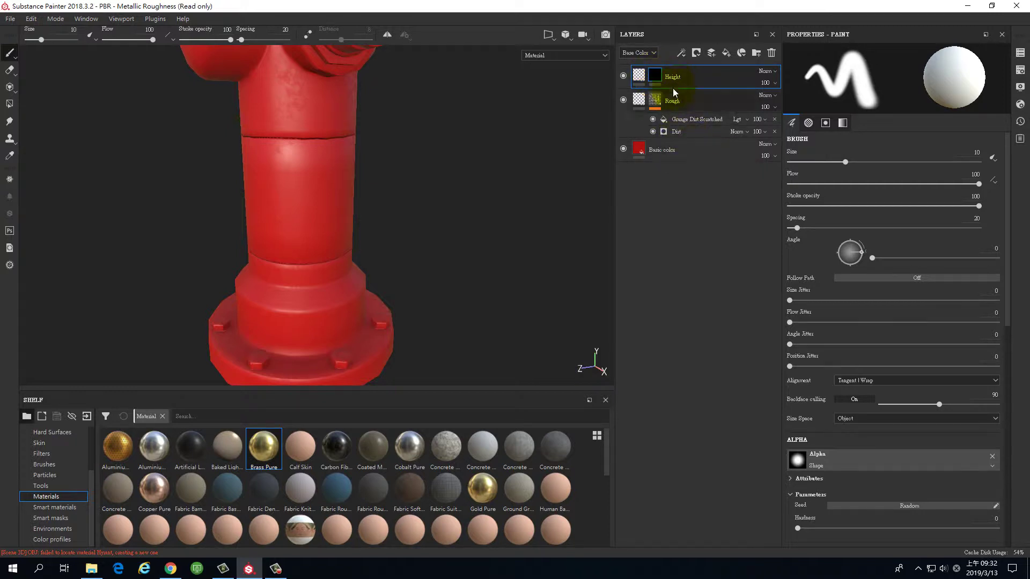
{"action": "left_click", "coordinate": [681, 53]}
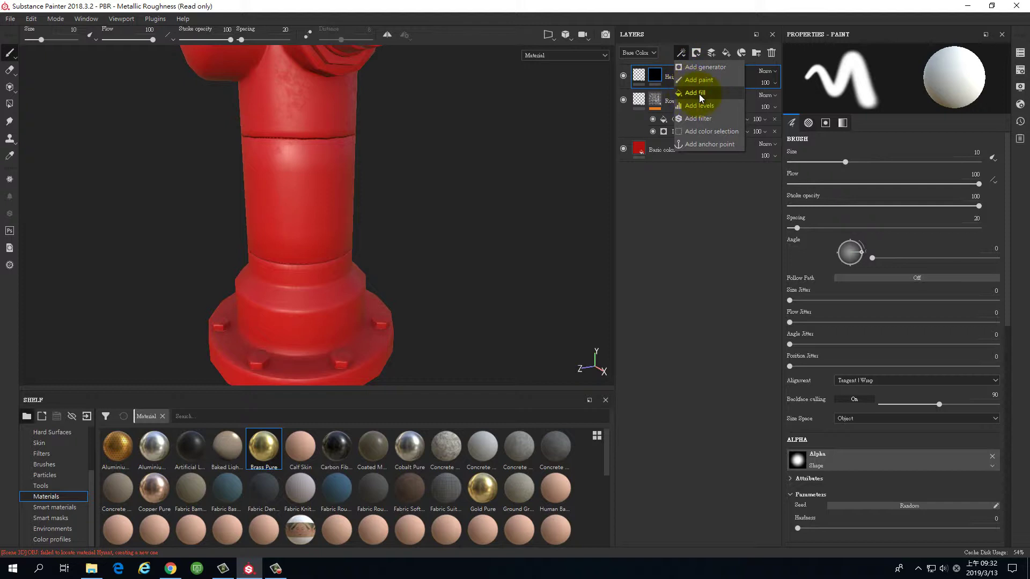
{"action": "left_click", "coordinate": [700, 201]}
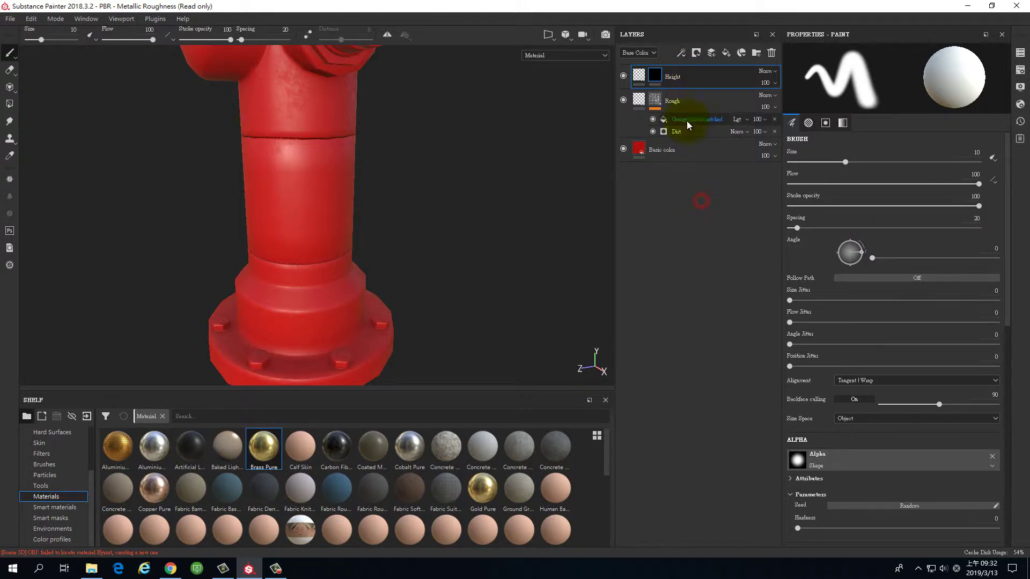
{"action": "left_click", "coordinate": [681, 53]}
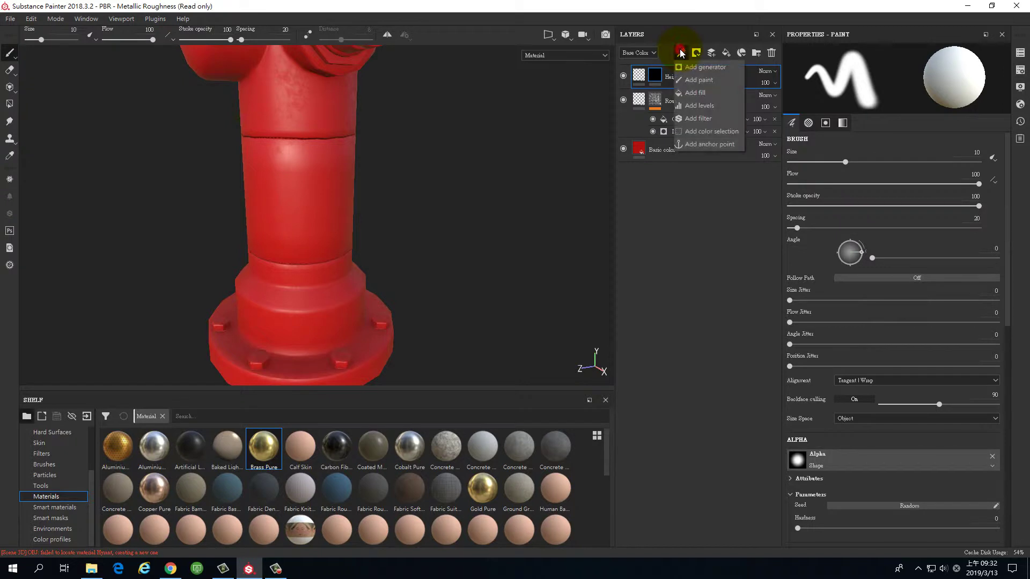
{"action": "left_click", "coordinate": [701, 204]}
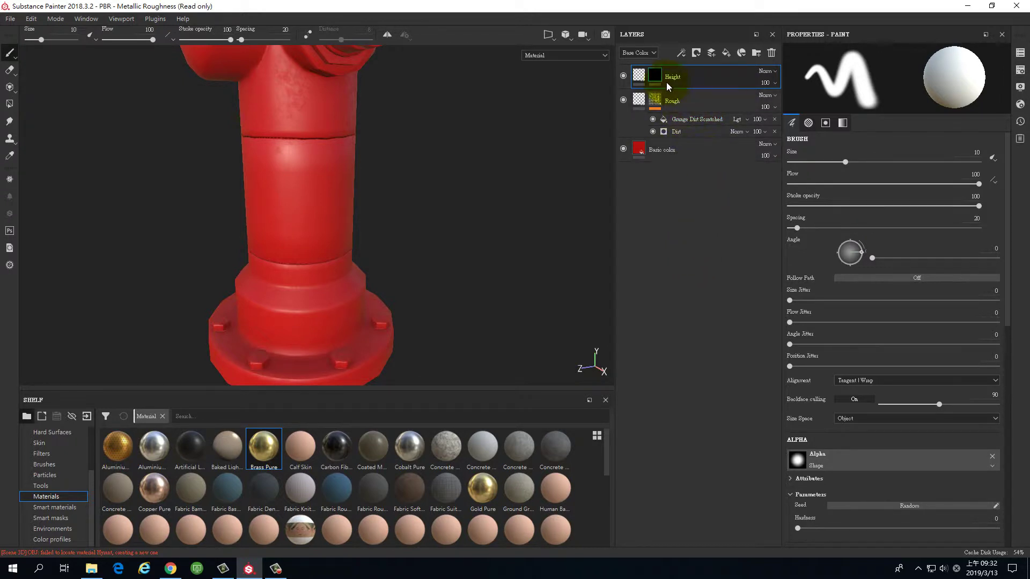
Step: Add a fill effect to the Height mask and set its grayscale to BnW Spots 1
{"action": "left_click", "coordinate": [681, 53]}
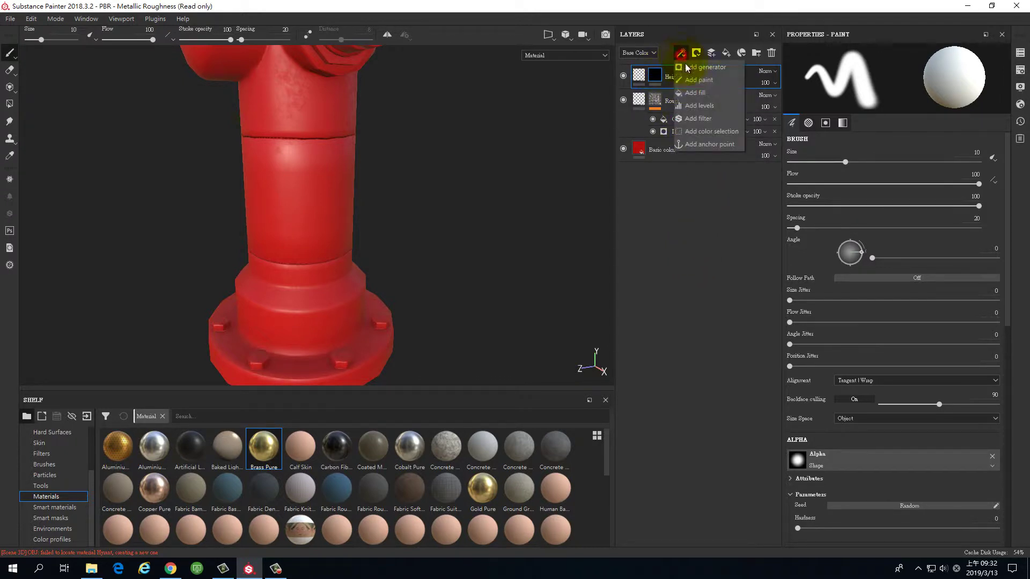
{"action": "left_click", "coordinate": [694, 90]}
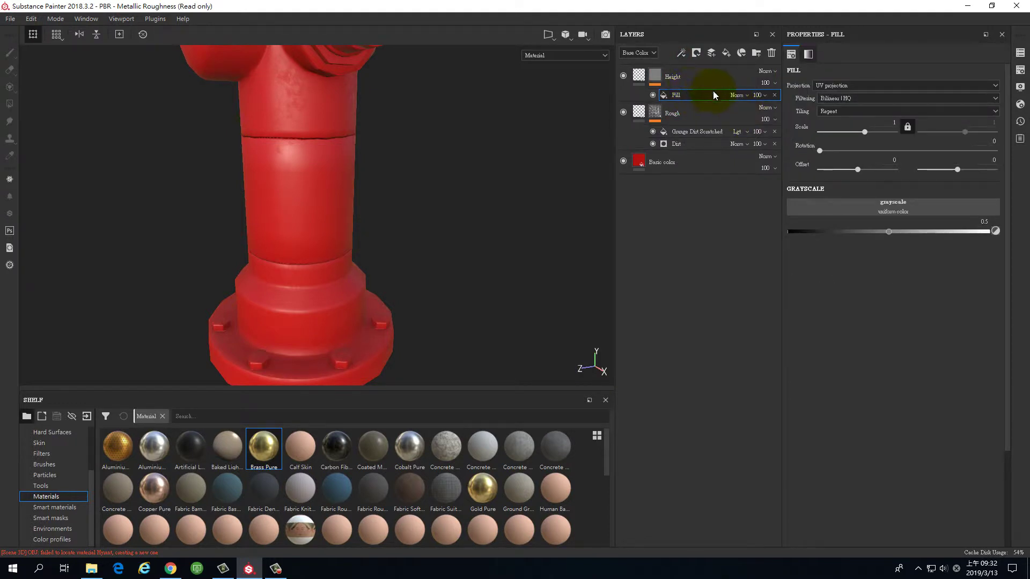
{"action": "left_click", "coordinate": [896, 201]}
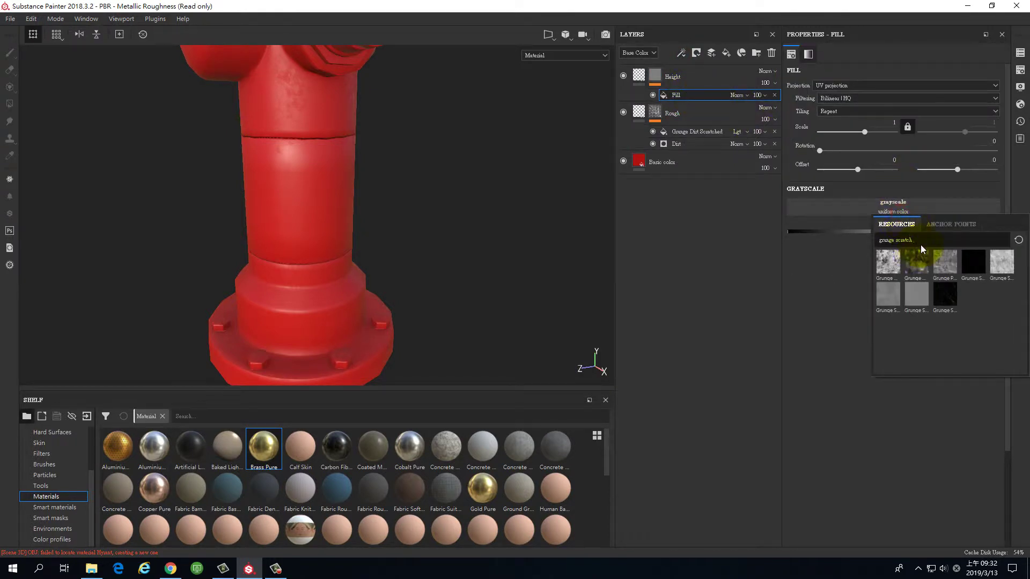
{"action": "left_click", "coordinate": [921, 244]}
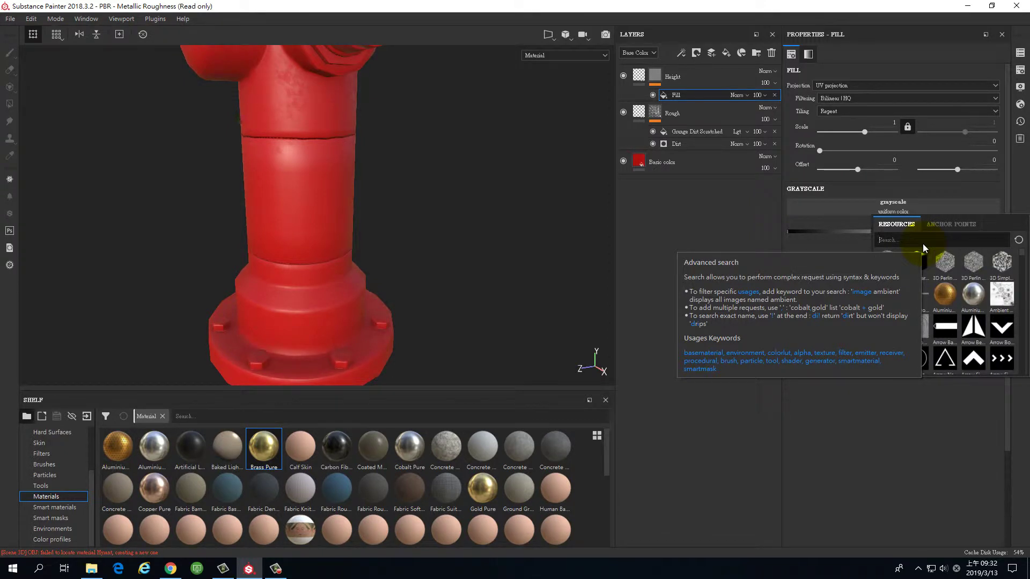
{"action": "type", "text": "spot"}
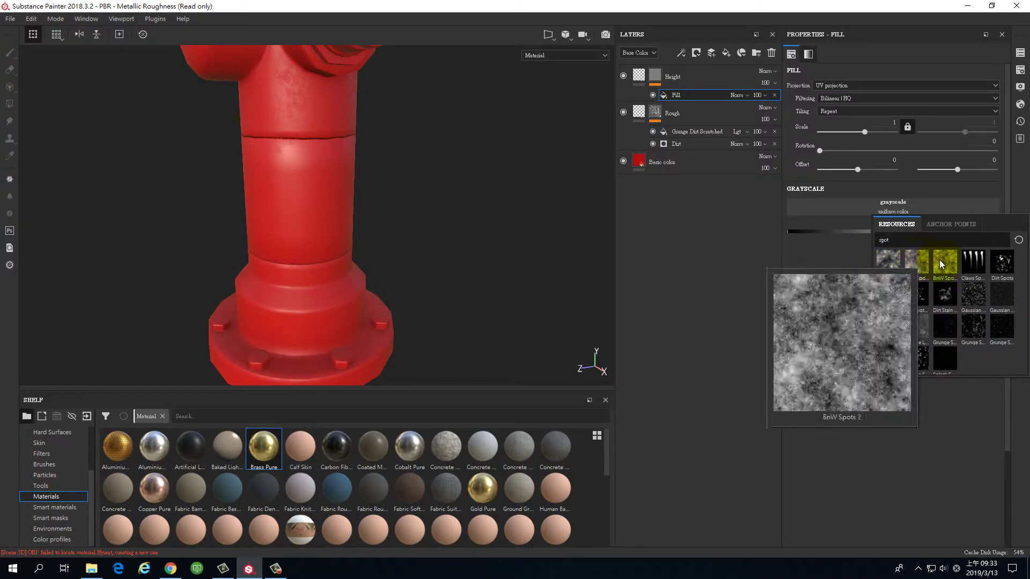
{"action": "mouse_move", "coordinate": [944, 262]}
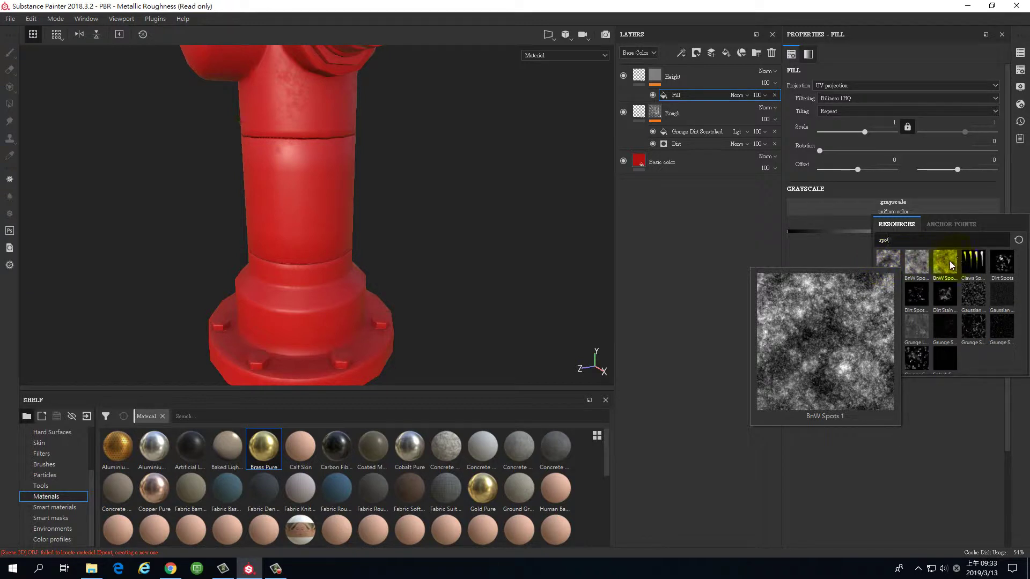
{"action": "left_click", "coordinate": [893, 262]}
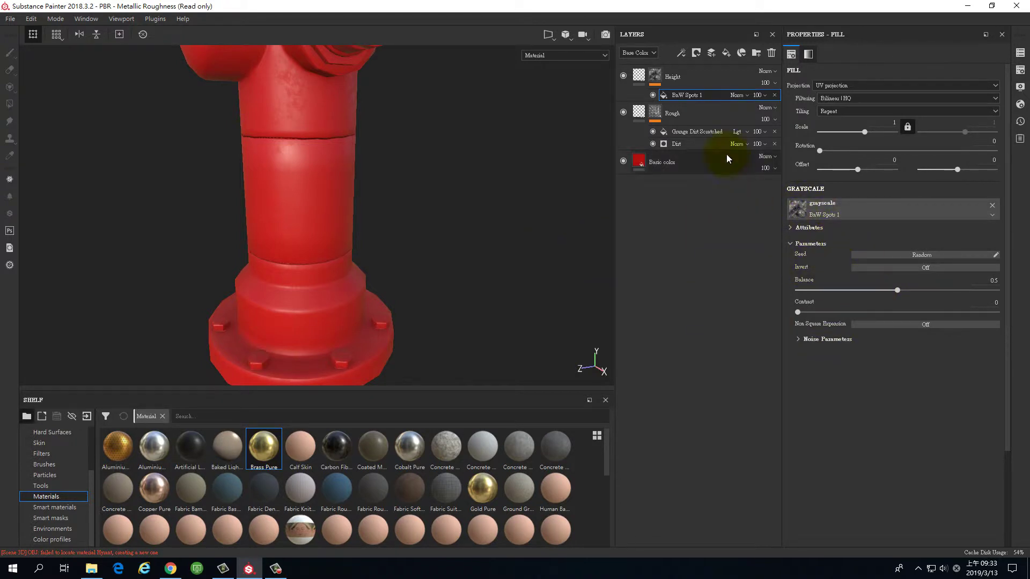
{"action": "left_click", "coordinate": [701, 70]}
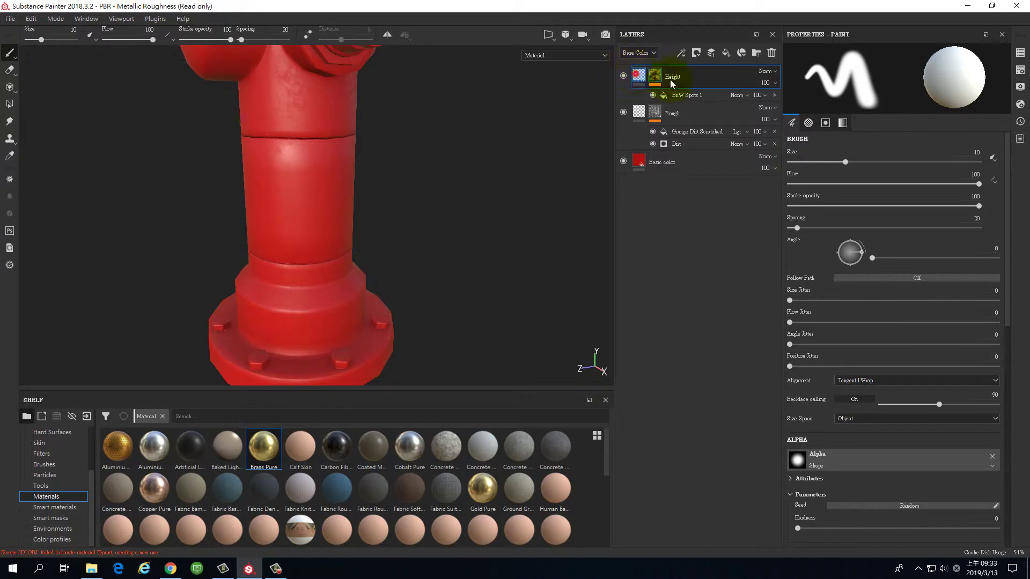
Step: Set the Height fill's height value to 0.0904 and zoom in to check the bumps
{"action": "left_click", "coordinate": [654, 75]}
{"action": "left_click_drag", "start_coordinate": [889, 281], "coordinate": [898, 278]}
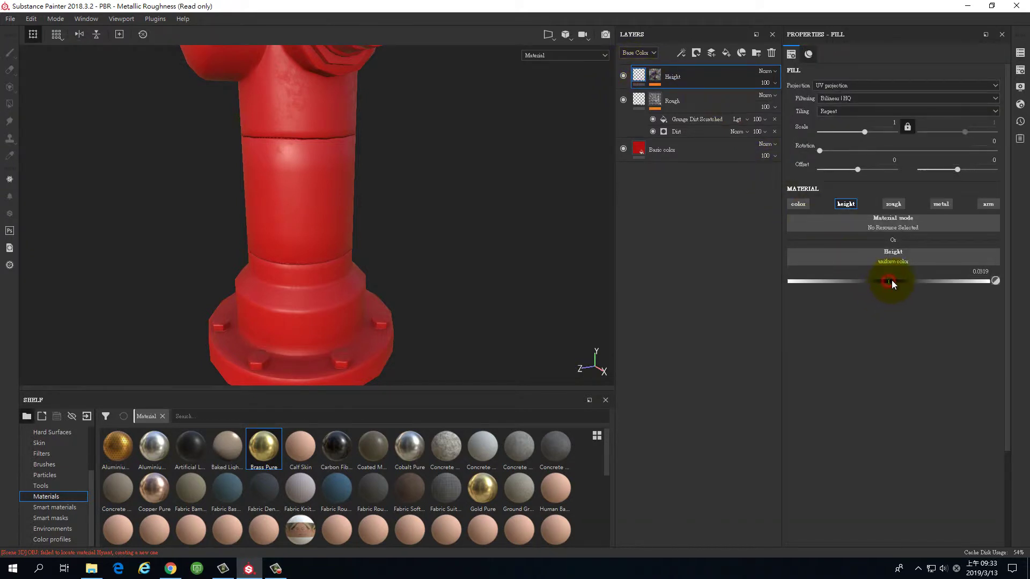
{"action": "mouse_move", "coordinate": [435, 222]}
{"action": "right_mouse_down", "text": "alt"}
{"action": "mouse_move", "coordinate": [437, 311]}
{"action": "mouse_move", "coordinate": [414, 195]}
{"action": "mouse_move", "coordinate": [500, 254]}
{"action": "mouse_move", "coordinate": [467, 200]}
{"action": "right_mouse_up", "text": "alt"}
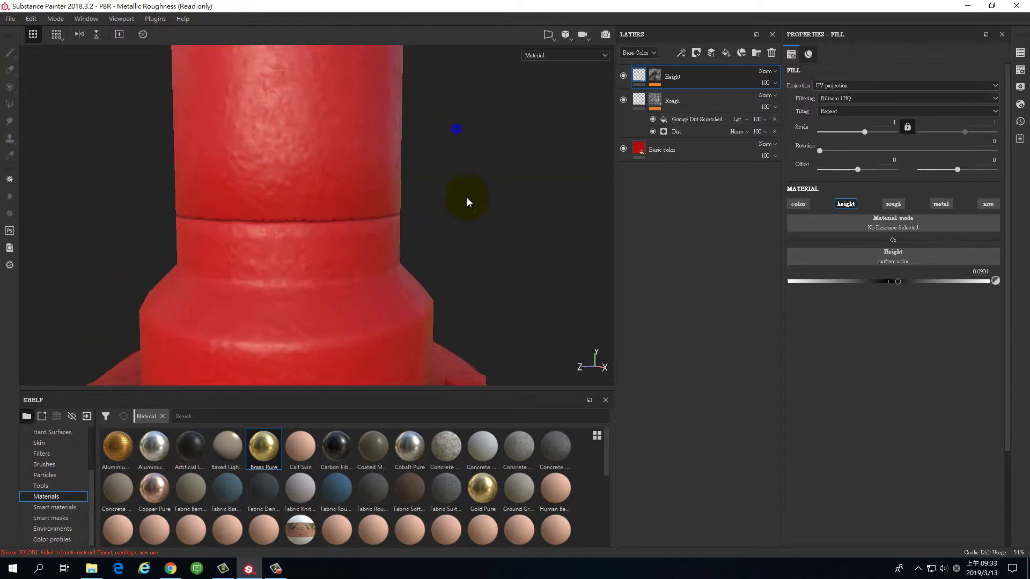
{"action": "middle_click_drag", "start_coordinate": [466, 200], "coordinate": [474, 153], "text": "alt"}
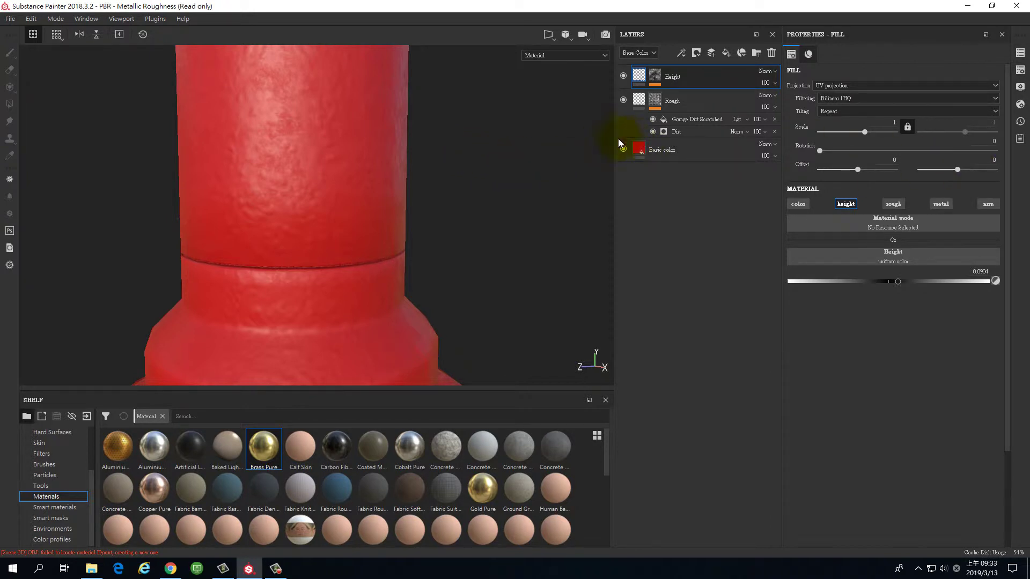
{"action": "left_click", "coordinate": [868, 84]}
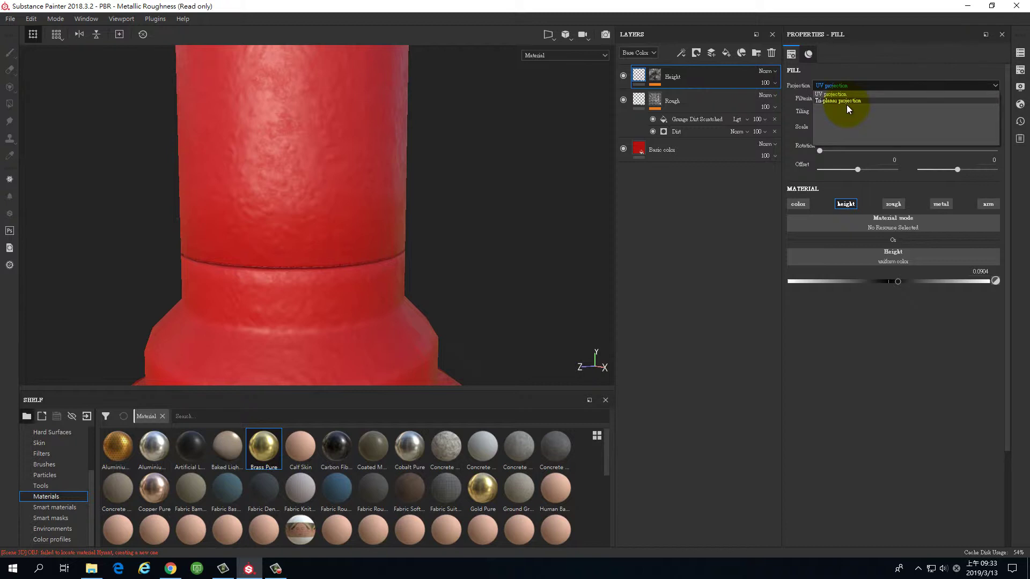
Step: Set the Height fill's projection to Tri-planar and view the hydrant's upper body
{"action": "left_click", "coordinate": [884, 61]}
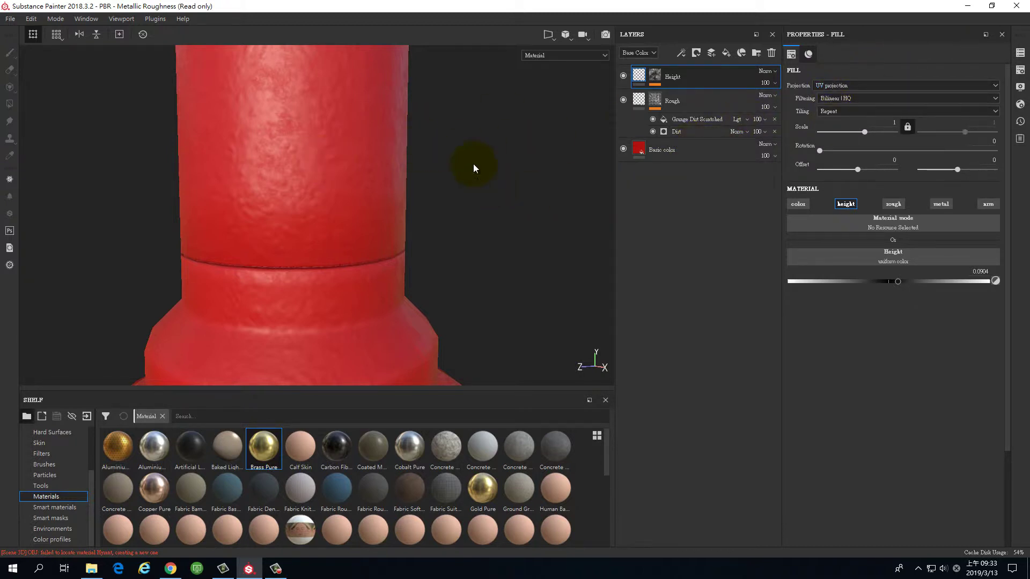
{"action": "mouse_move", "coordinate": [473, 168]}
{"action": "right_mouse_down", "text": "alt"}
{"action": "mouse_move", "coordinate": [430, 277]}
{"action": "mouse_move", "coordinate": [499, 242]}
{"action": "mouse_move", "coordinate": [582, 241]}
{"action": "right_mouse_up", "text": "alt"}
{"action": "middle_click_drag", "start_coordinate": [582, 241], "coordinate": [533, 166], "text": "alt"}
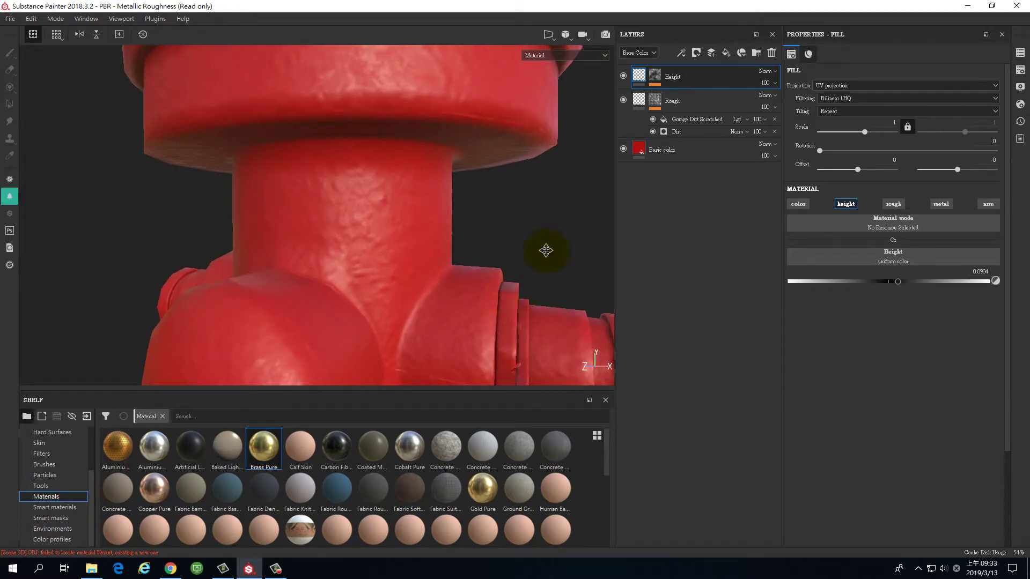
{"action": "left_click", "coordinate": [871, 88]}
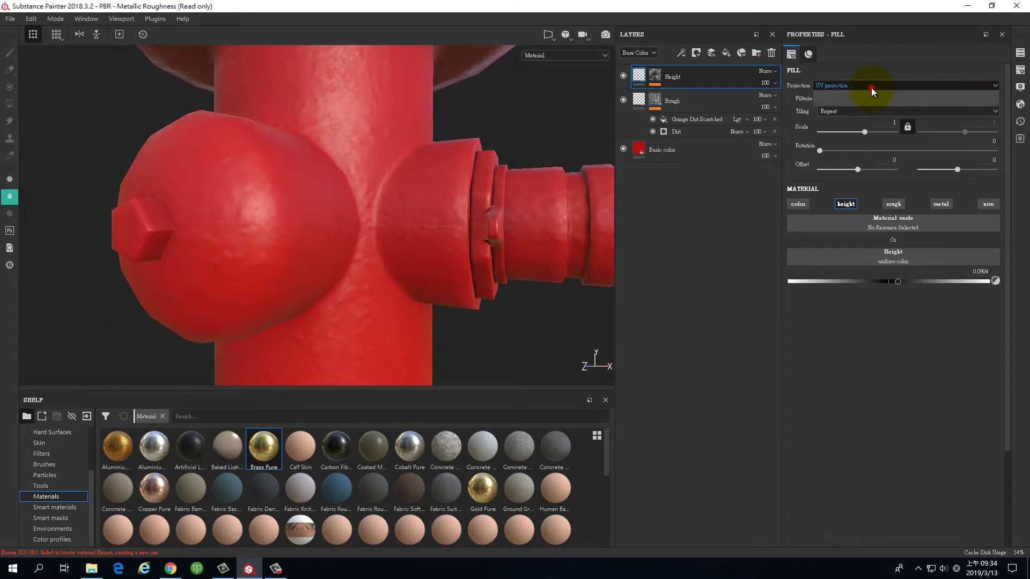
{"action": "left_click", "coordinate": [867, 101]}
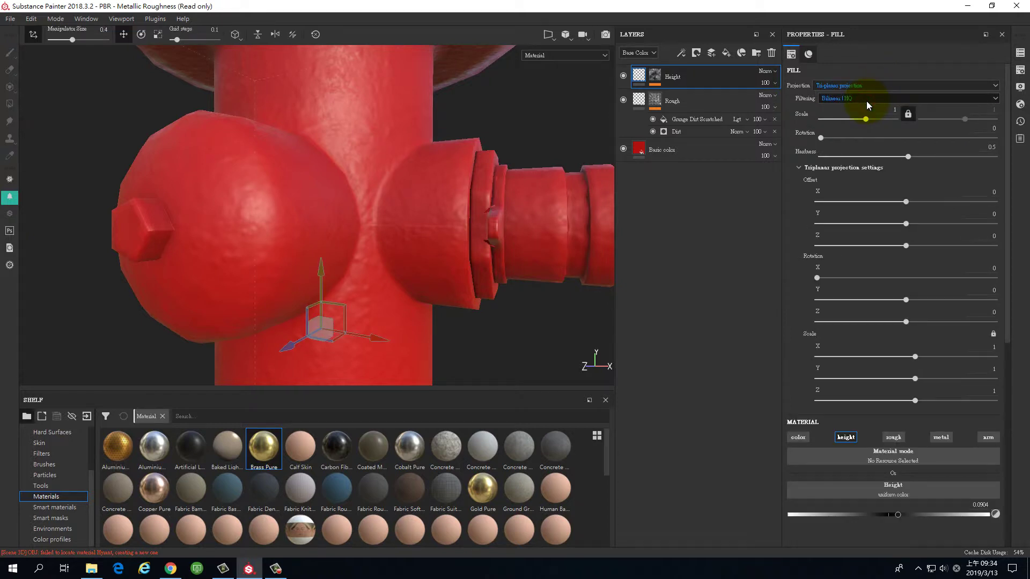
{"action": "mouse_move", "coordinate": [521, 141]}
{"action": "left_mouse_down", "text": "alt"}
{"action": "mouse_move", "coordinate": [529, 127]}
{"action": "mouse_move", "coordinate": [559, 131]}
{"action": "mouse_move", "coordinate": [529, 129]}
{"action": "mouse_move", "coordinate": [539, 156]}
{"action": "left_mouse_up", "text": "alt"}
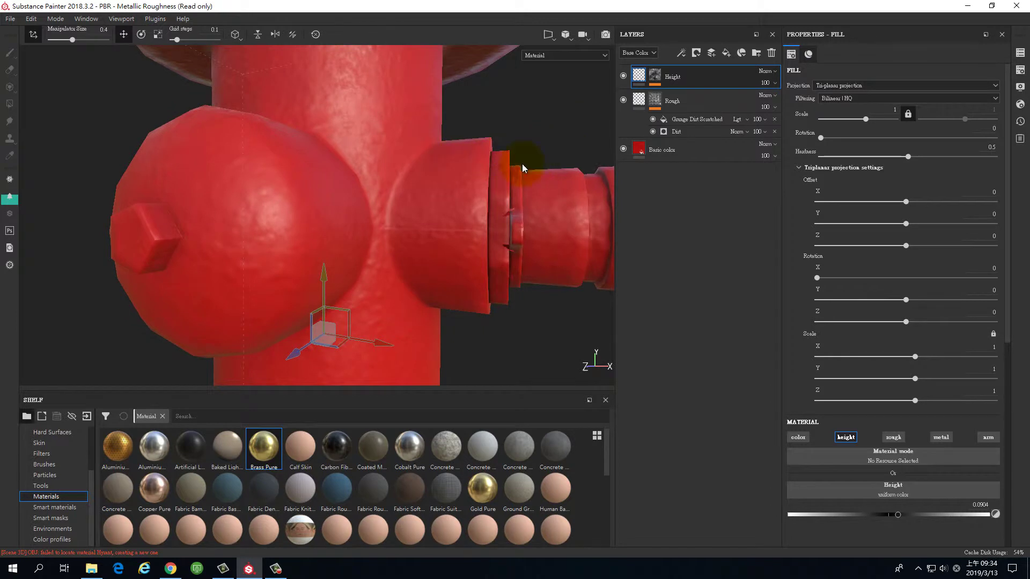
{"action": "left_click_drag", "start_coordinate": [533, 111], "coordinate": [542, 126], "text": "alt"}
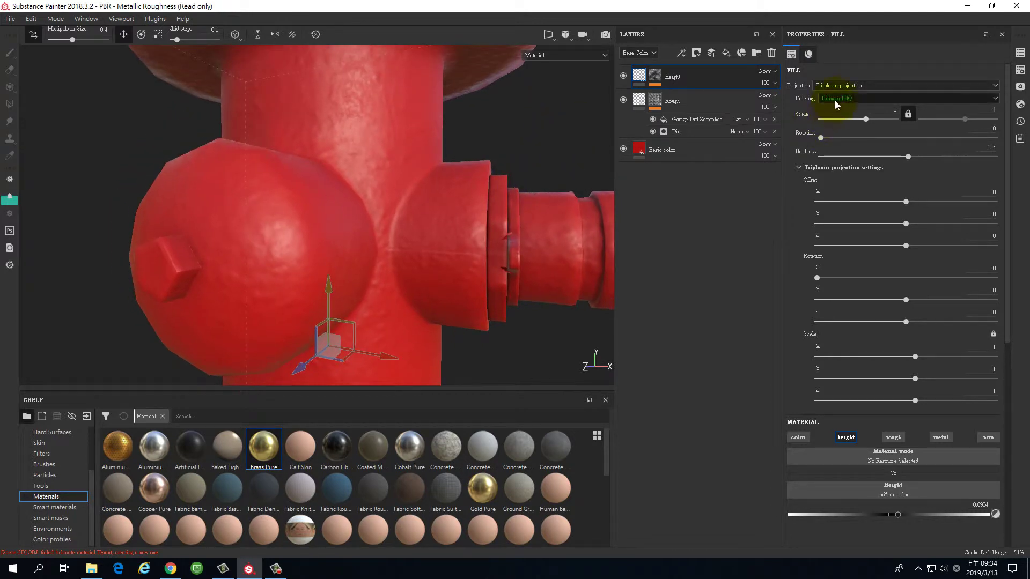
Step: Compare UV projection briefly, then settle back on Tri-planar projection
{"action": "left_click", "coordinate": [858, 86]}
{"action": "left_click", "coordinate": [852, 96]}
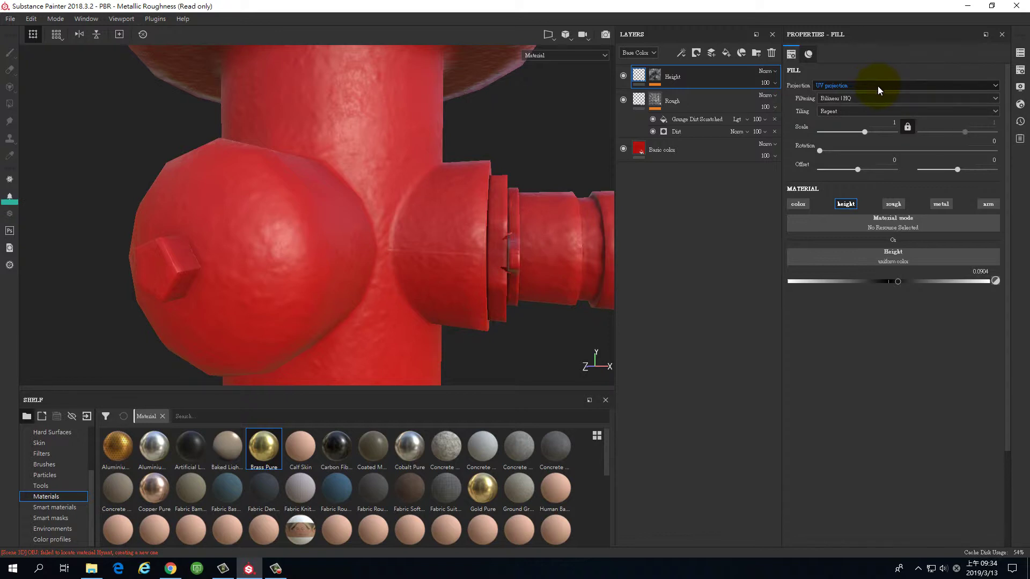
{"action": "left_click", "coordinate": [878, 87]}
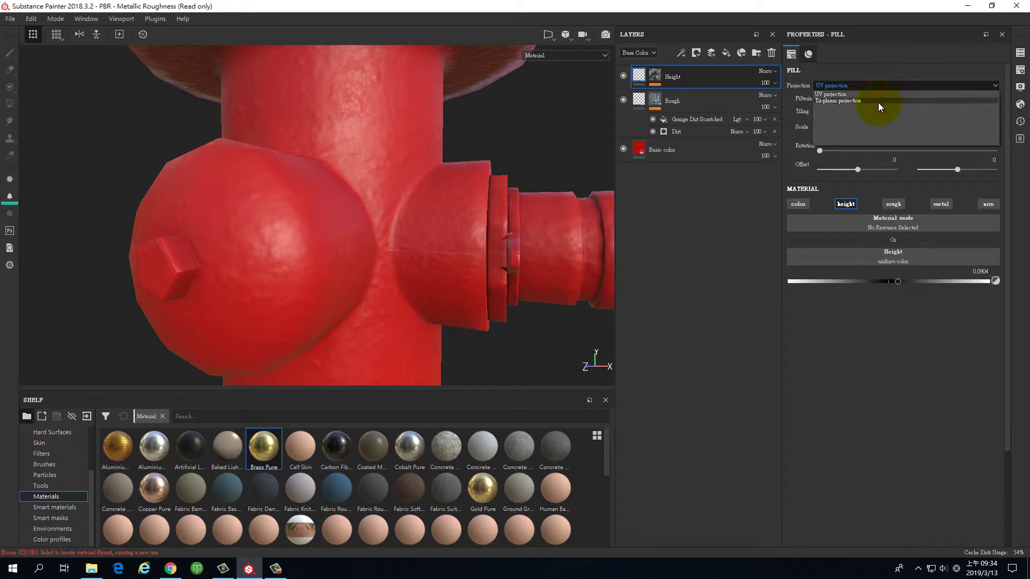
{"action": "left_click", "coordinate": [878, 102]}
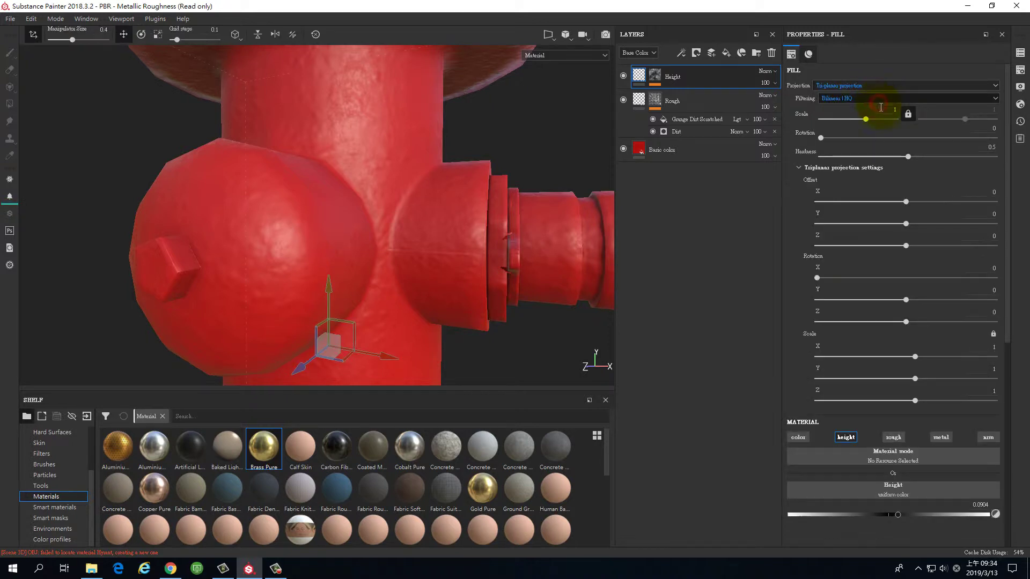
Step: Save the project and reframe the view to face the hydrant front-on
{"action": "scroll", "coordinate": [503, 186], "scroll_direction": "up", "scroll_amount": 2}
{"action": "key", "text": "ctrl+s"}
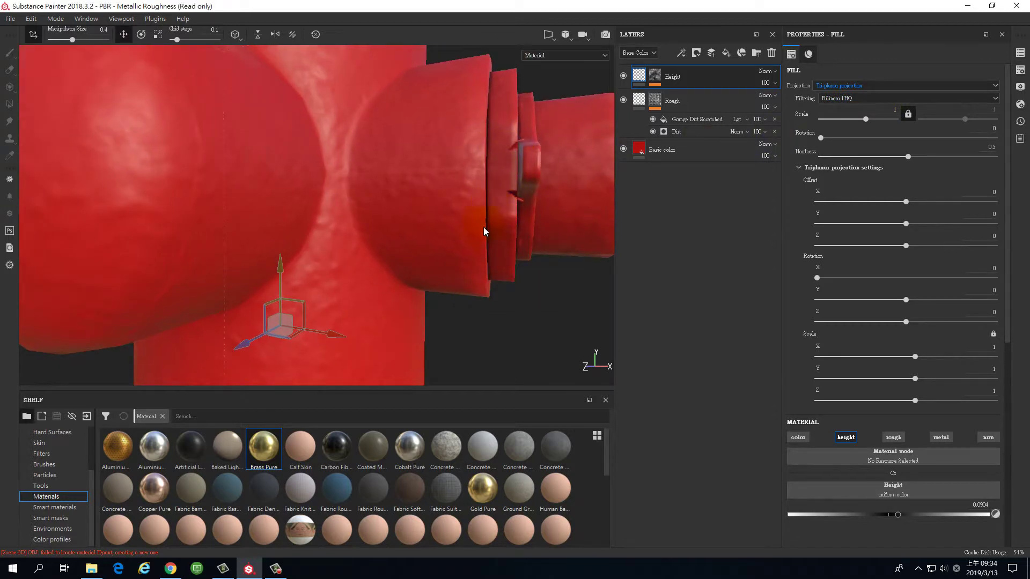
{"action": "scroll", "coordinate": [484, 227], "scroll_direction": "down", "scroll_amount": 3}
{"action": "scroll", "coordinate": [453, 108], "scroll_direction": "down", "scroll_amount": 3}
{"action": "scroll", "coordinate": [449, 78], "scroll_direction": "down", "scroll_amount": 2}
{"action": "scroll", "coordinate": [448, 77], "scroll_direction": "down", "scroll_amount": 2}
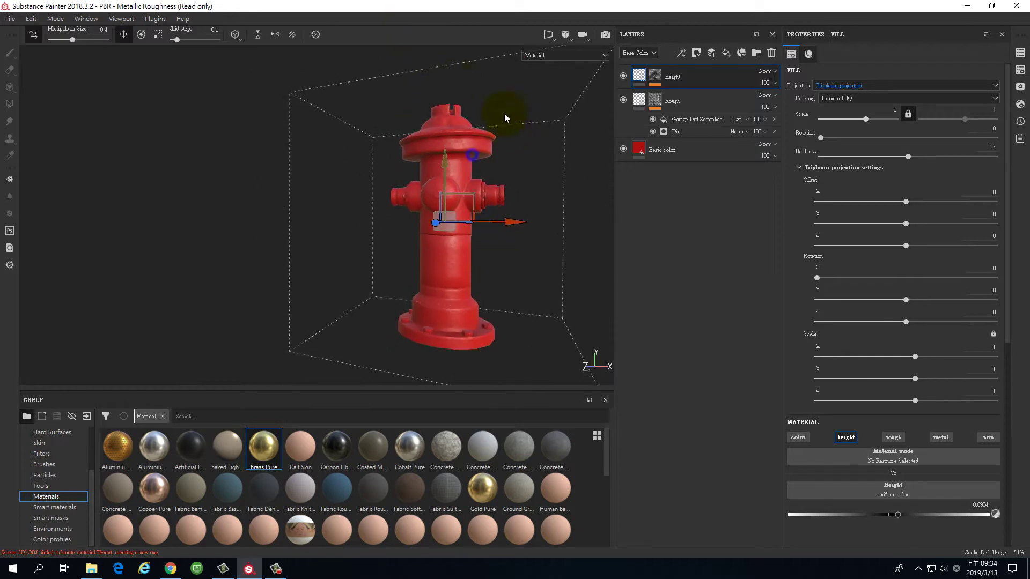
{"action": "middle_click_drag", "start_coordinate": [501, 108], "coordinate": [391, 92], "text": "alt"}
{"action": "mouse_move", "coordinate": [391, 91]}
{"action": "left_mouse_down", "text": "alt"}
{"action": "mouse_move", "coordinate": [300, 188]}
{"action": "mouse_move", "coordinate": [497, 184]}
{"action": "mouse_move", "coordinate": [481, 168]}
{"action": "left_mouse_up", "text": "alt"}
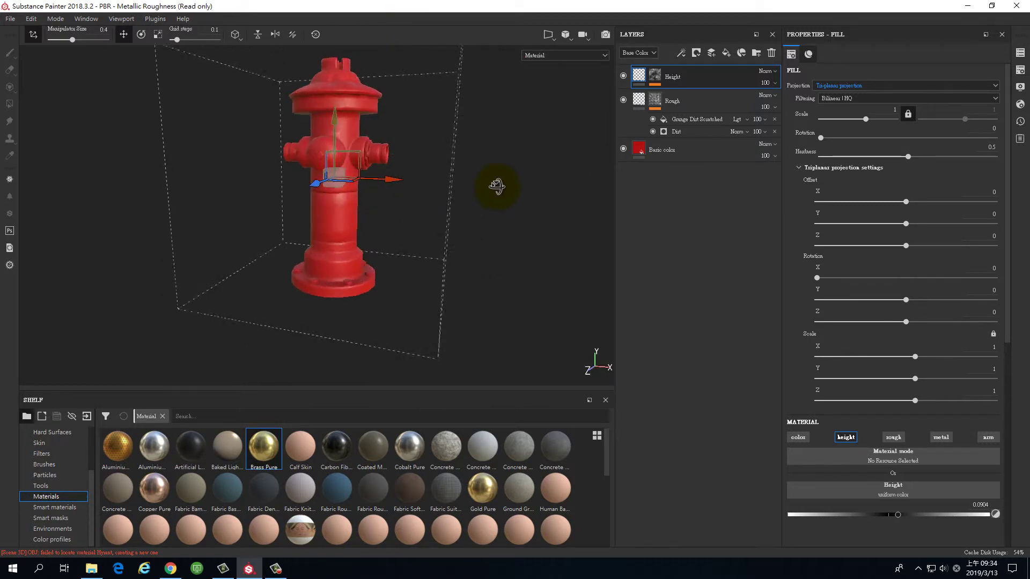
{"action": "right_click_drag", "start_coordinate": [481, 169], "coordinate": [629, 183], "text": "alt"}
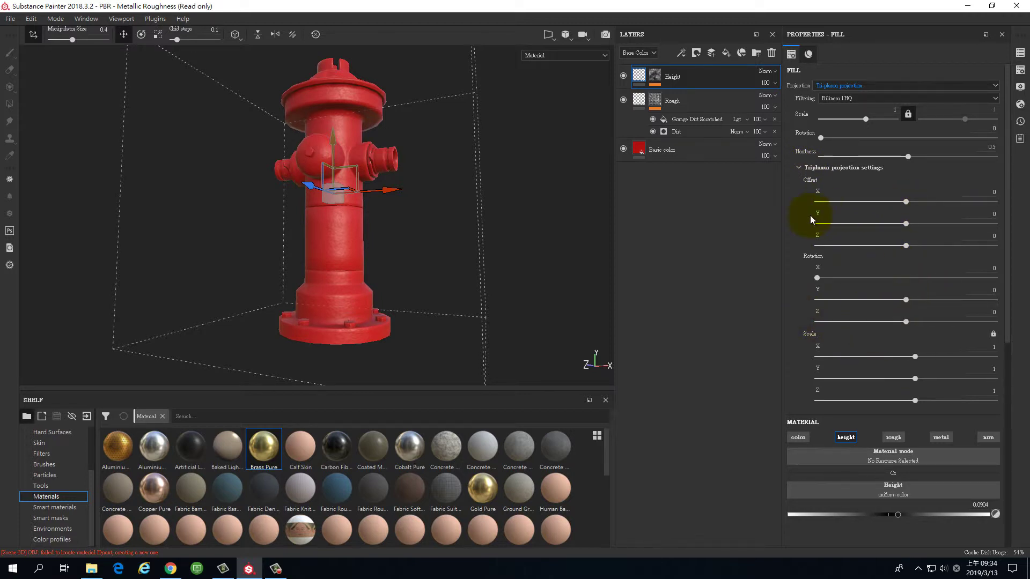
Step: Collapse the tri-planar settings and lower the BnW Spots 1 mask Balance to 0.37
{"action": "left_click", "coordinate": [799, 168]}
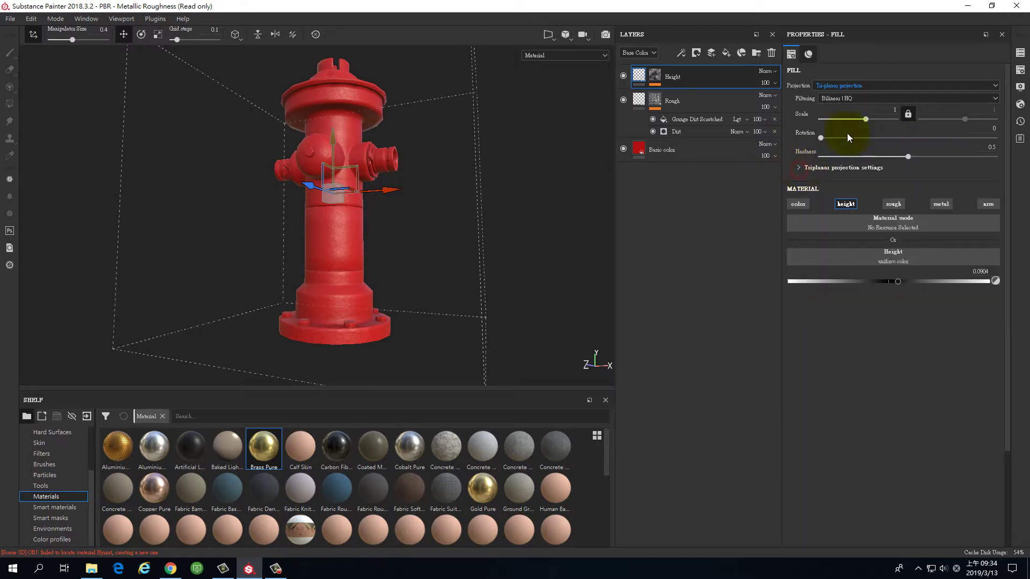
{"action": "scroll", "coordinate": [514, 167], "scroll_direction": "up", "scroll_amount": 2}
{"action": "scroll", "coordinate": [483, 280], "scroll_direction": "up", "scroll_amount": 2}
{"action": "scroll", "coordinate": [487, 143], "scroll_direction": "up", "scroll_amount": 2}
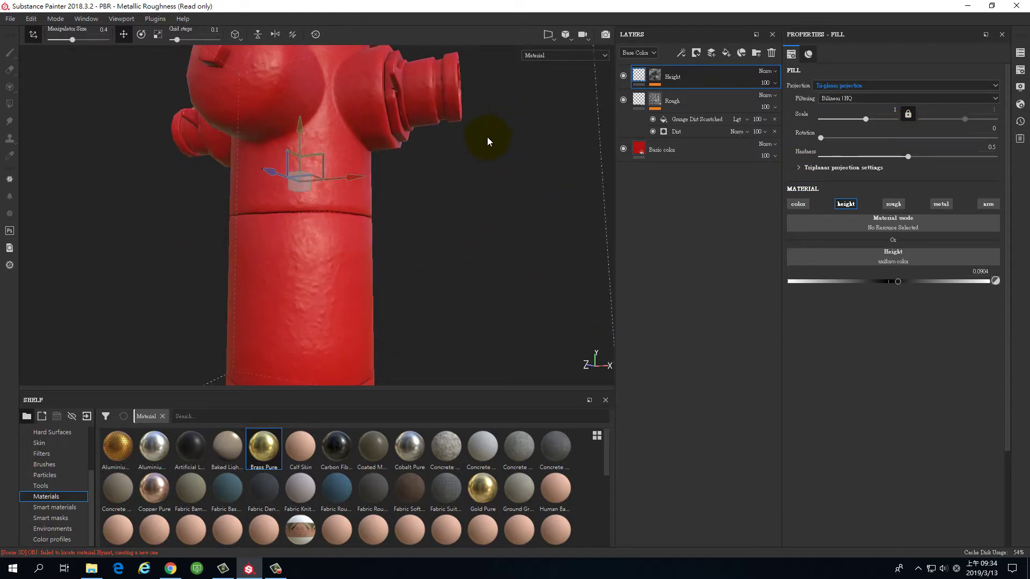
{"action": "left_click_drag", "start_coordinate": [487, 143], "coordinate": [475, 179], "text": "alt"}
{"action": "left_click", "coordinate": [656, 76]}
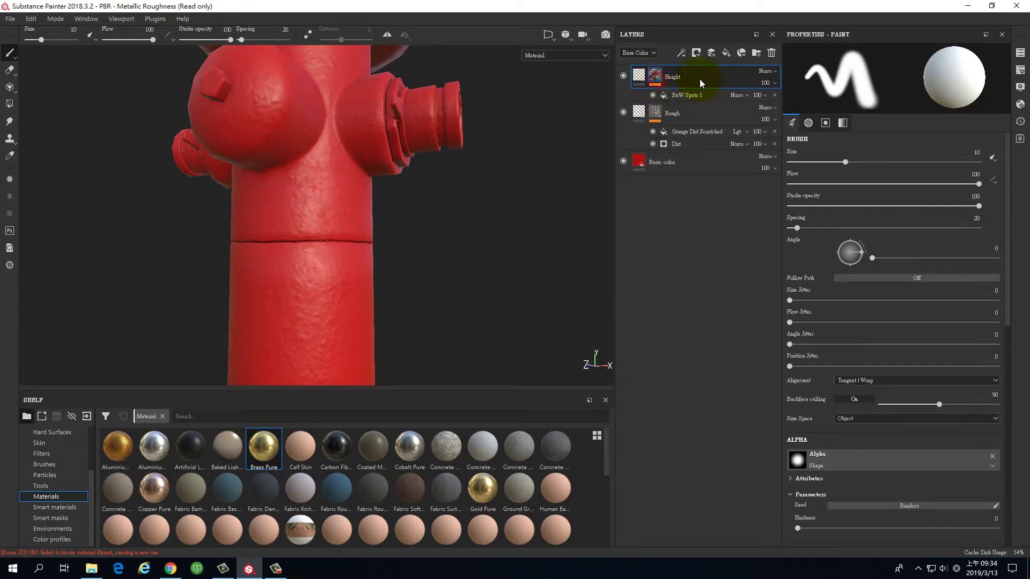
{"action": "left_click", "coordinate": [693, 95]}
{"action": "mouse_move", "coordinate": [427, 209]}
{"action": "left_mouse_down", "text": "alt"}
{"action": "mouse_move", "coordinate": [427, 253]}
{"action": "mouse_move", "coordinate": [524, 173]}
{"action": "mouse_move", "coordinate": [579, 178]}
{"action": "left_mouse_up", "text": "alt"}
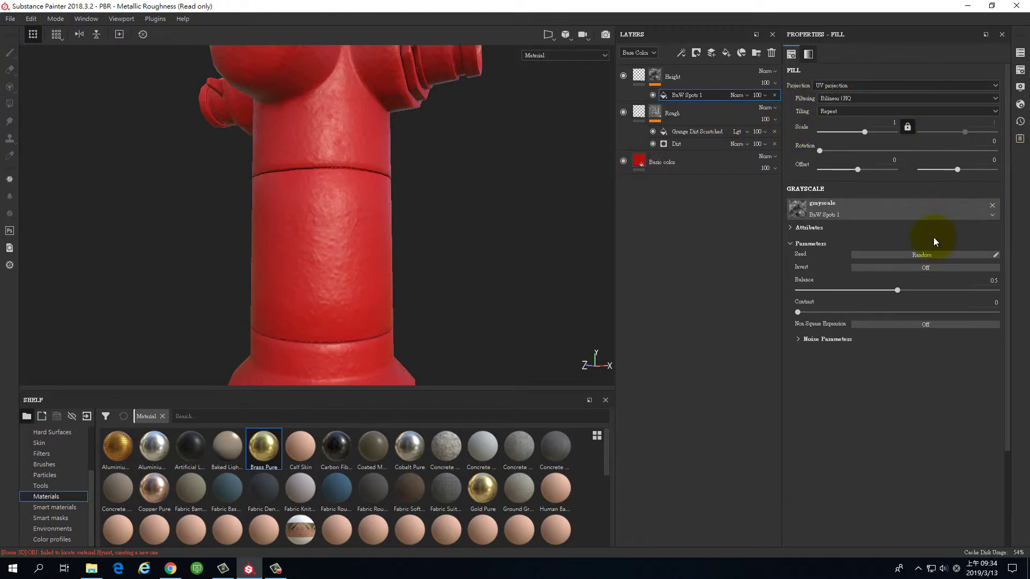
{"action": "left_click_drag", "start_coordinate": [899, 290], "coordinate": [858, 301]}
Step: Preview the Height mask, raise BnW Spots 1 Scale to 3.28, and return to Material view
{"action": "left_click", "coordinate": [661, 76], "text": "alt"}
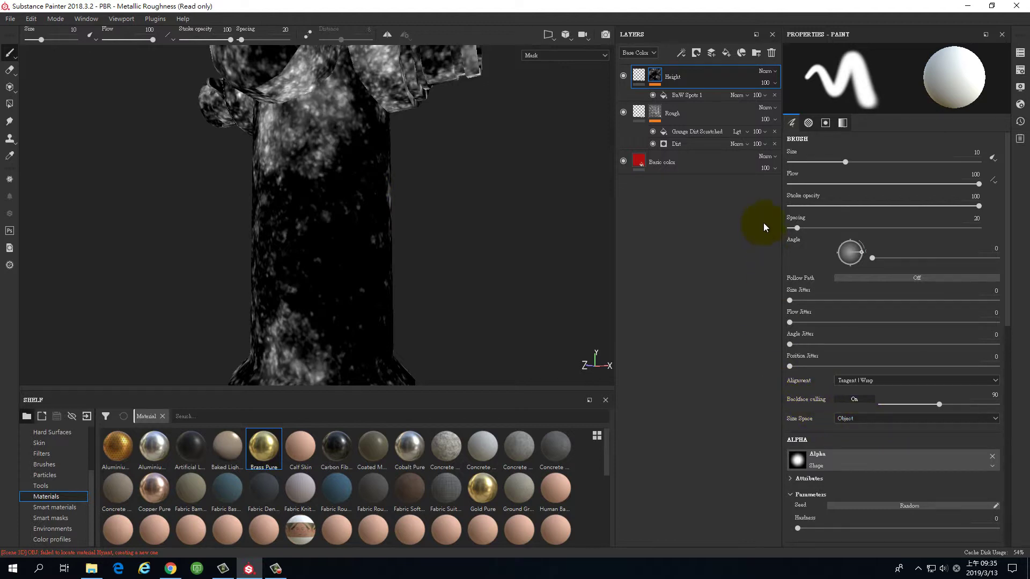
{"action": "left_click", "coordinate": [672, 94]}
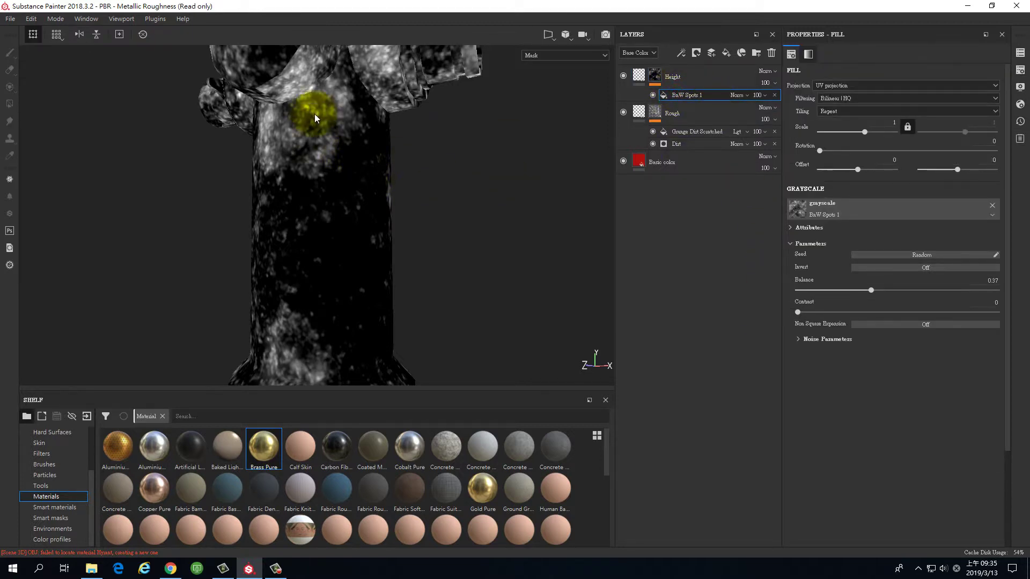
{"action": "mouse_move", "coordinate": [471, 189]}
{"action": "right_mouse_down", "text": "alt"}
{"action": "mouse_move", "coordinate": [471, 230]}
{"action": "mouse_move", "coordinate": [462, 219]}
{"action": "right_mouse_up", "text": "alt"}
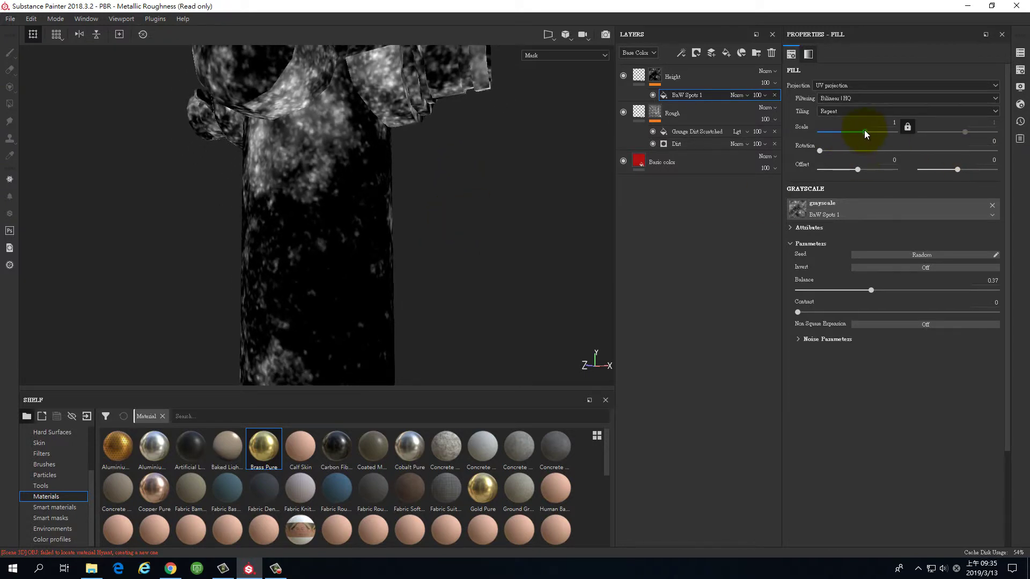
{"action": "left_click_drag", "start_coordinate": [865, 130], "coordinate": [869, 130]}
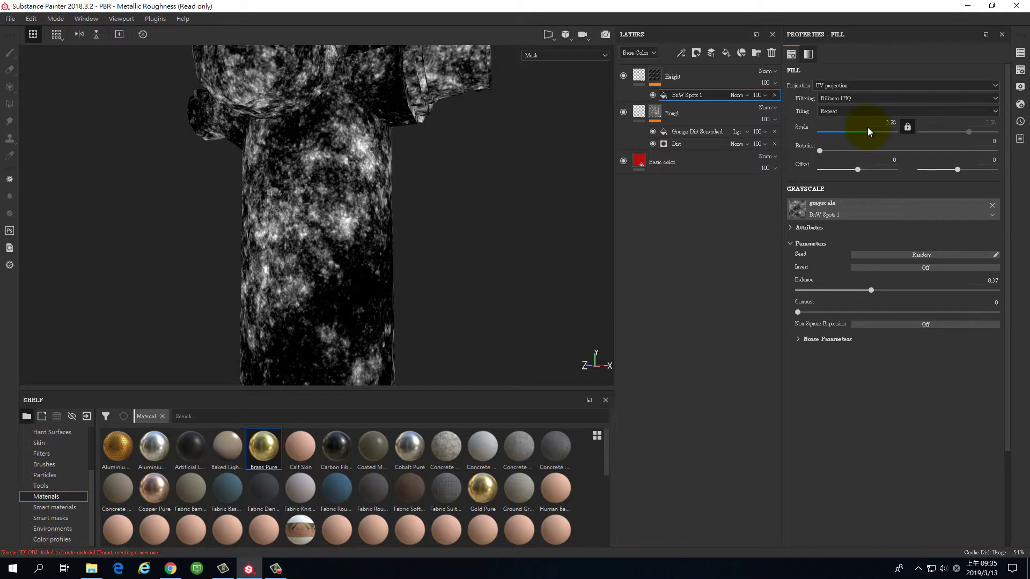
{"action": "left_click", "coordinate": [494, 216]}
{"action": "key", "text": "m"}
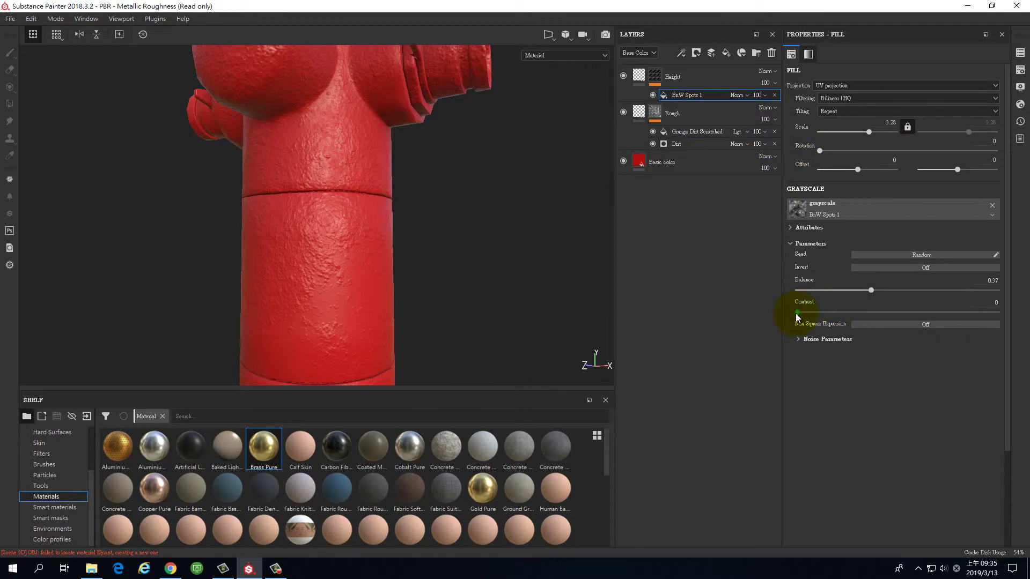
Step: Adjust BnW Spots 1 Contrast to 0.1 and Balance to 0.31 while checking the column bumps
{"action": "mouse_move", "coordinate": [797, 314]}
{"action": "left_mouse_down"}
{"action": "mouse_move", "coordinate": [831, 312]}
{"action": "mouse_move", "coordinate": [798, 314]}
{"action": "left_mouse_up"}
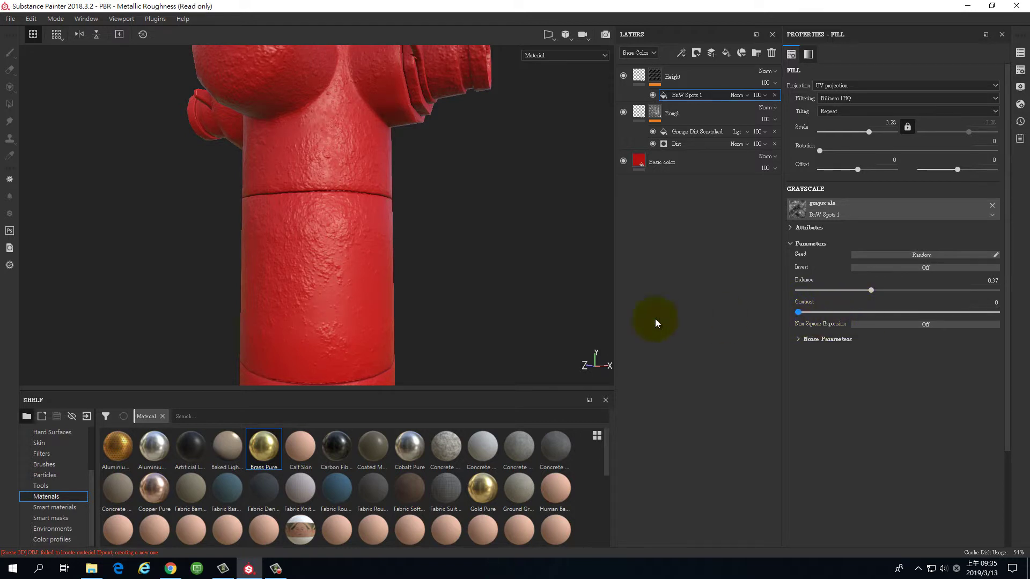
{"action": "right_click_drag", "start_coordinate": [424, 237], "coordinate": [450, 234], "text": "alt"}
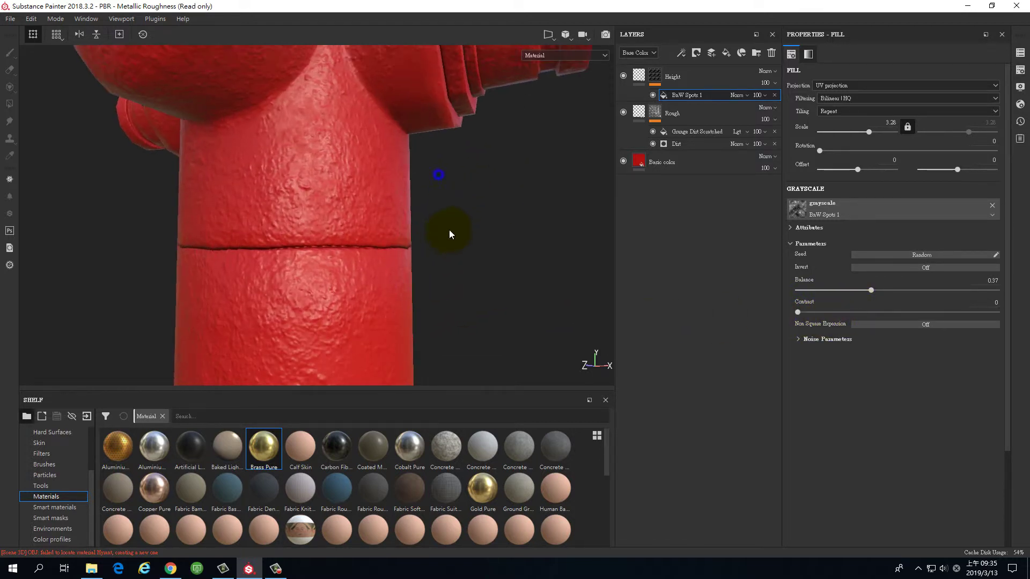
{"action": "left_click_drag", "start_coordinate": [450, 235], "coordinate": [485, 187], "text": "alt"}
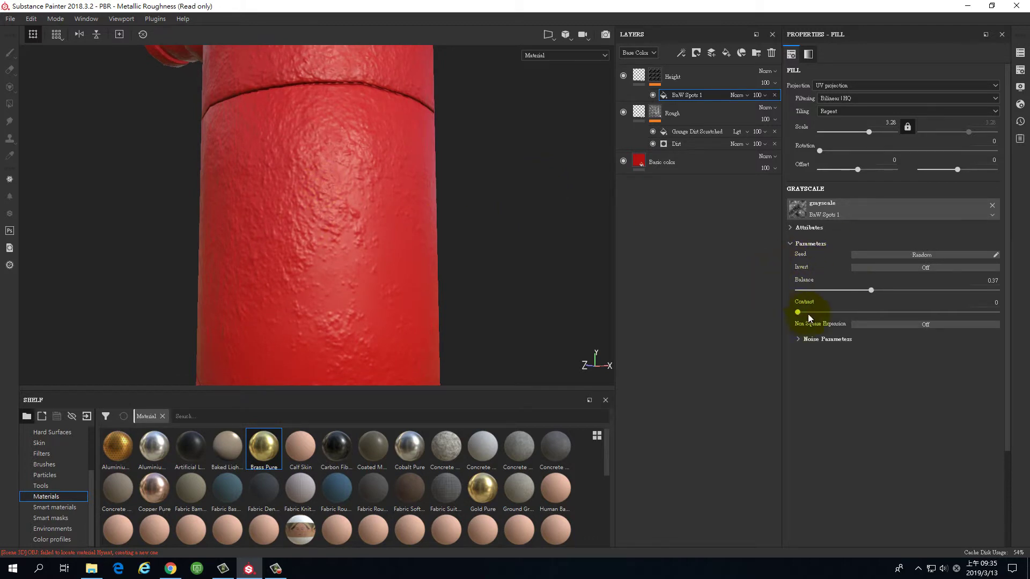
{"action": "mouse_move", "coordinate": [798, 312]}
{"action": "left_mouse_down"}
{"action": "mouse_move", "coordinate": [954, 313]}
{"action": "mouse_move", "coordinate": [833, 325]}
{"action": "left_mouse_up"}
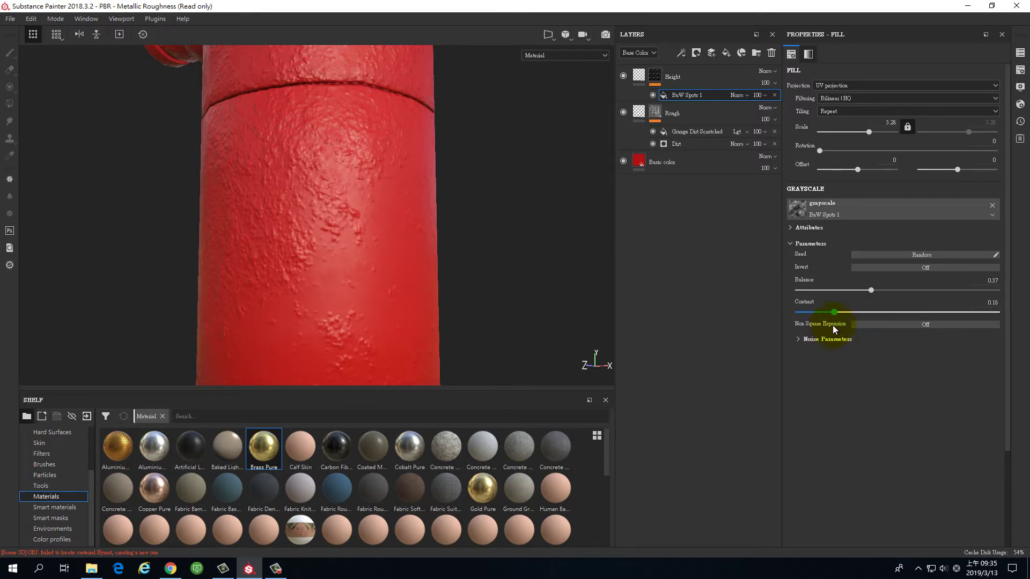
{"action": "mouse_move", "coordinate": [876, 290]}
{"action": "left_mouse_down"}
{"action": "mouse_move", "coordinate": [919, 288]}
{"action": "mouse_move", "coordinate": [859, 288]}
{"action": "left_mouse_up"}
{"action": "left_click", "coordinate": [848, 291]}
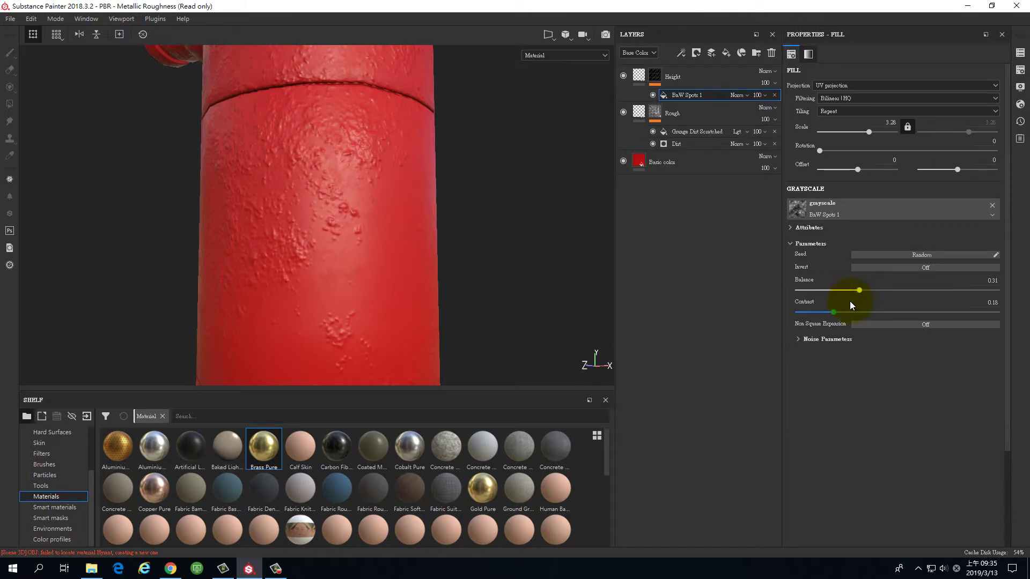
{"action": "mouse_move", "coordinate": [818, 320]}
{"action": "left_mouse_down"}
{"action": "mouse_move", "coordinate": [808, 323]}
{"action": "mouse_move", "coordinate": [817, 313]}
{"action": "left_mouse_up"}
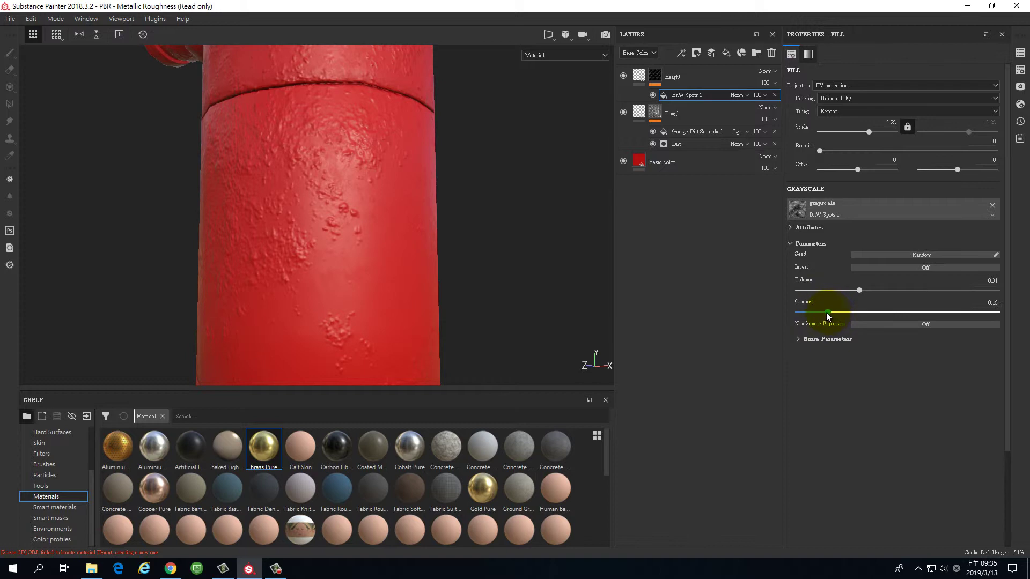
Step: Set the BnW Spots 1 noise Scale to 2 and Disorder to 0.26
{"action": "left_click", "coordinate": [800, 340]}
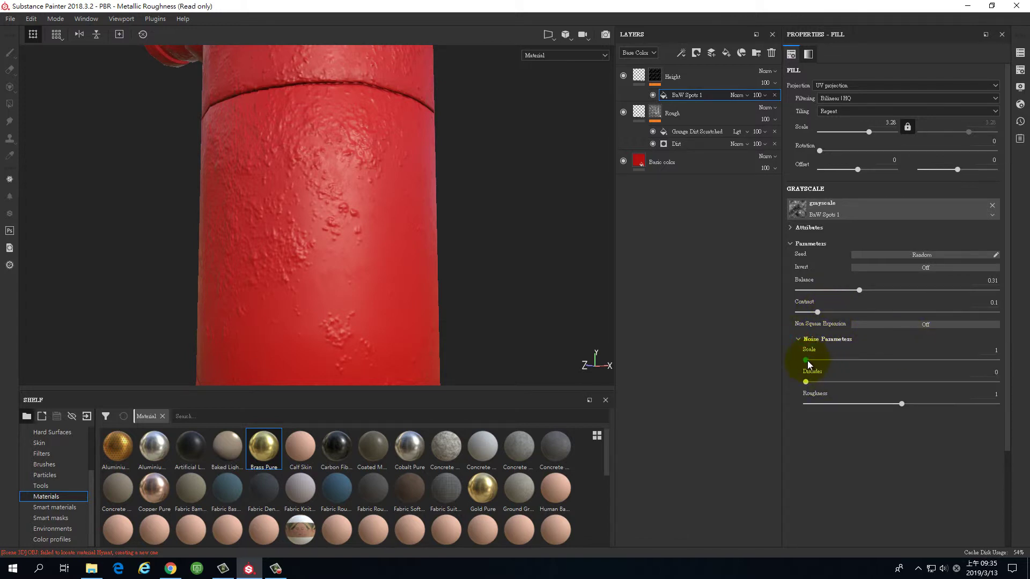
{"action": "mouse_move", "coordinate": [805, 360]}
{"action": "left_mouse_down"}
{"action": "mouse_move", "coordinate": [856, 361]}
{"action": "mouse_move", "coordinate": [838, 363]}
{"action": "left_mouse_up"}
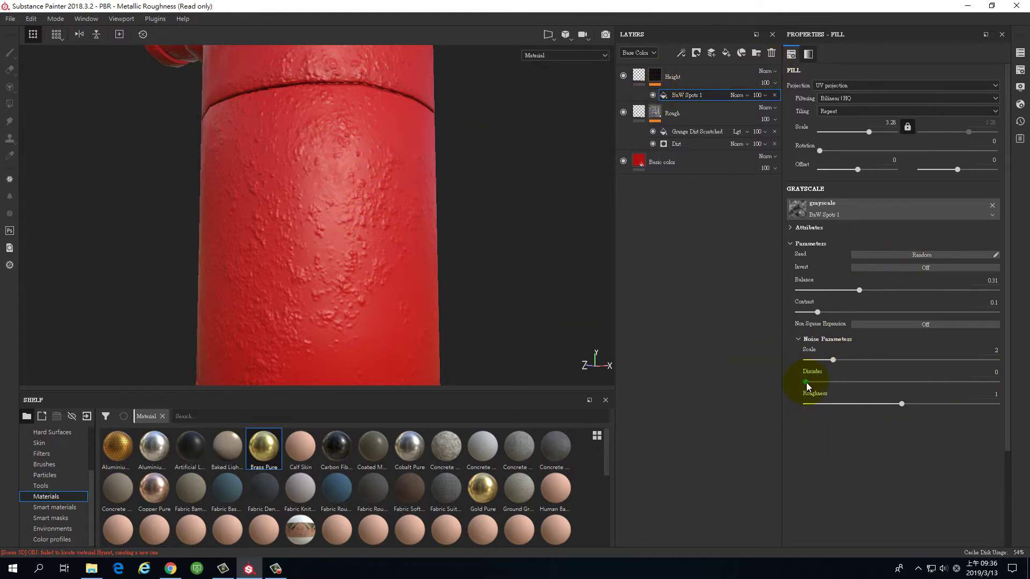
{"action": "mouse_move", "coordinate": [807, 382]}
{"action": "left_mouse_down"}
{"action": "mouse_move", "coordinate": [847, 382]}
{"action": "mouse_move", "coordinate": [854, 365]}
{"action": "left_mouse_up"}
{"action": "mouse_move", "coordinate": [505, 210]}
{"action": "right_mouse_down", "text": "alt"}
{"action": "mouse_move", "coordinate": [511, 274]}
{"action": "mouse_move", "coordinate": [490, 92]}
{"action": "mouse_move", "coordinate": [534, 223]}
{"action": "mouse_move", "coordinate": [531, 265]}
{"action": "mouse_move", "coordinate": [599, 200]}
{"action": "right_mouse_up", "text": "alt"}
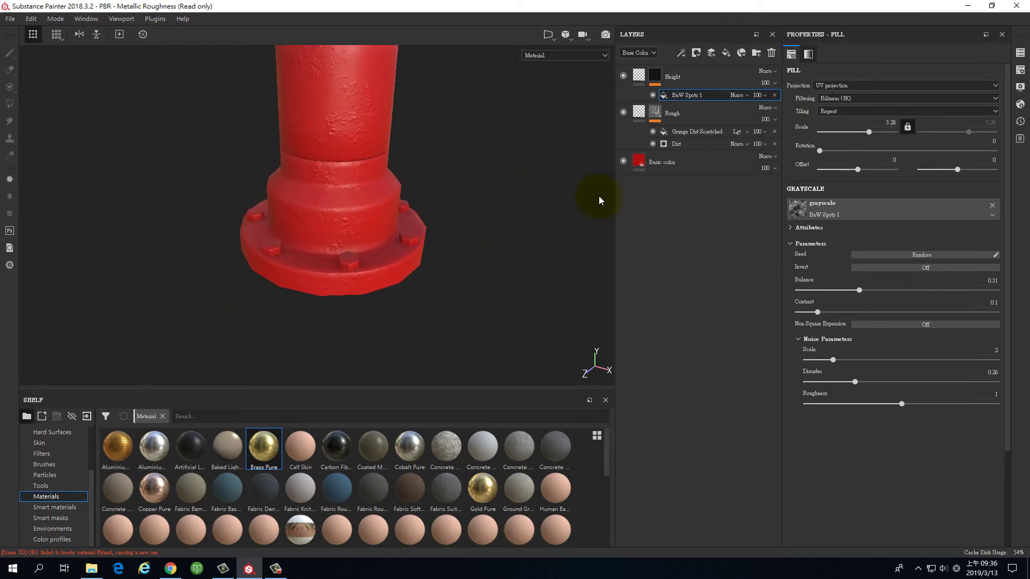
{"action": "left_click", "coordinate": [993, 372]}
{"action": "left_click", "coordinate": [841, 360]}
Step: Inspect the hydrant, then nudge the spots' Balance to 0.36 and Contrast to 0.08
{"action": "mouse_move", "coordinate": [462, 154]}
{"action": "right_mouse_down", "text": "alt"}
{"action": "mouse_move", "coordinate": [469, 260]}
{"action": "mouse_move", "coordinate": [487, 210]}
{"action": "right_mouse_up", "text": "alt"}
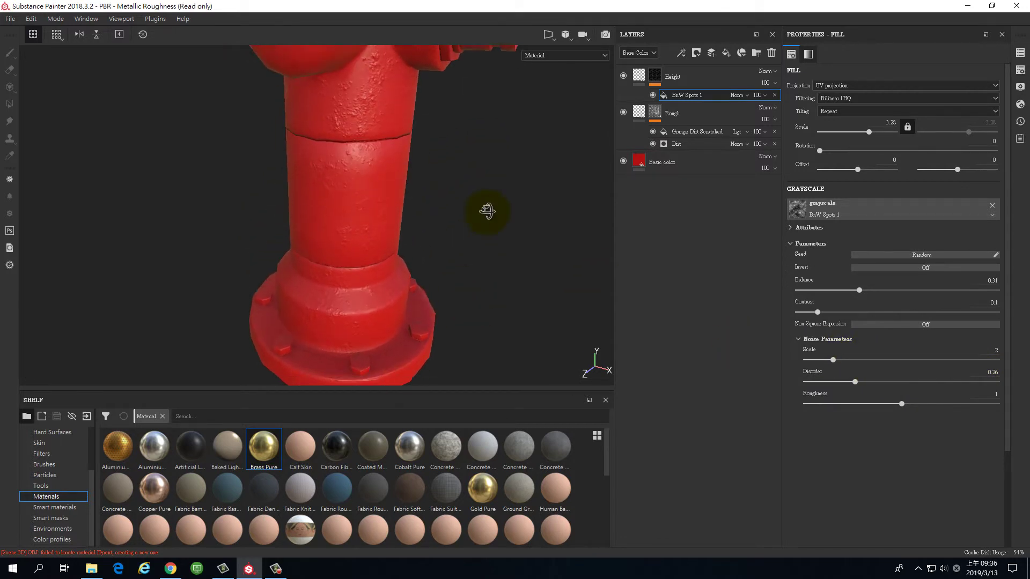
{"action": "mouse_move", "coordinate": [487, 211]}
{"action": "left_mouse_down", "text": "alt"}
{"action": "mouse_move", "coordinate": [483, 179]}
{"action": "mouse_move", "coordinate": [501, 232]}
{"action": "mouse_move", "coordinate": [471, 143]}
{"action": "mouse_move", "coordinate": [492, 174]}
{"action": "left_mouse_up", "text": "alt"}
{"action": "mouse_move", "coordinate": [491, 175]}
{"action": "middle_mouse_down", "text": "alt"}
{"action": "mouse_move", "coordinate": [467, 324]}
{"action": "mouse_move", "coordinate": [481, 406]}
{"action": "middle_mouse_up", "text": "alt"}
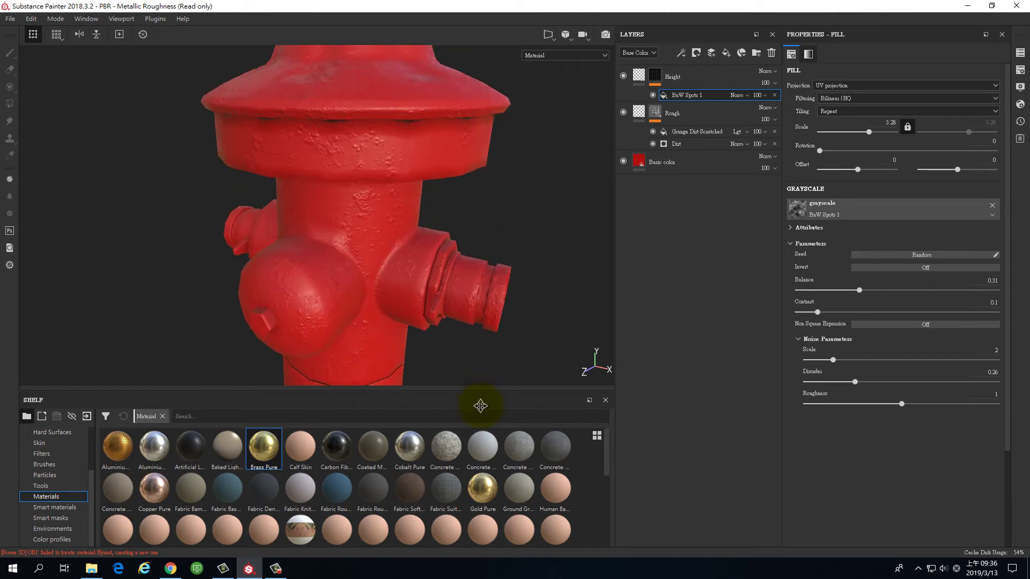
{"action": "mouse_move", "coordinate": [480, 406]}
{"action": "left_mouse_down", "text": "alt"}
{"action": "mouse_move", "coordinate": [540, 214]}
{"action": "mouse_move", "coordinate": [561, 267]}
{"action": "mouse_move", "coordinate": [652, 262]}
{"action": "mouse_move", "coordinate": [536, 230]}
{"action": "mouse_move", "coordinate": [505, 85]}
{"action": "mouse_move", "coordinate": [501, 202]}
{"action": "mouse_move", "coordinate": [459, 269]}
{"action": "left_mouse_up", "text": "alt"}
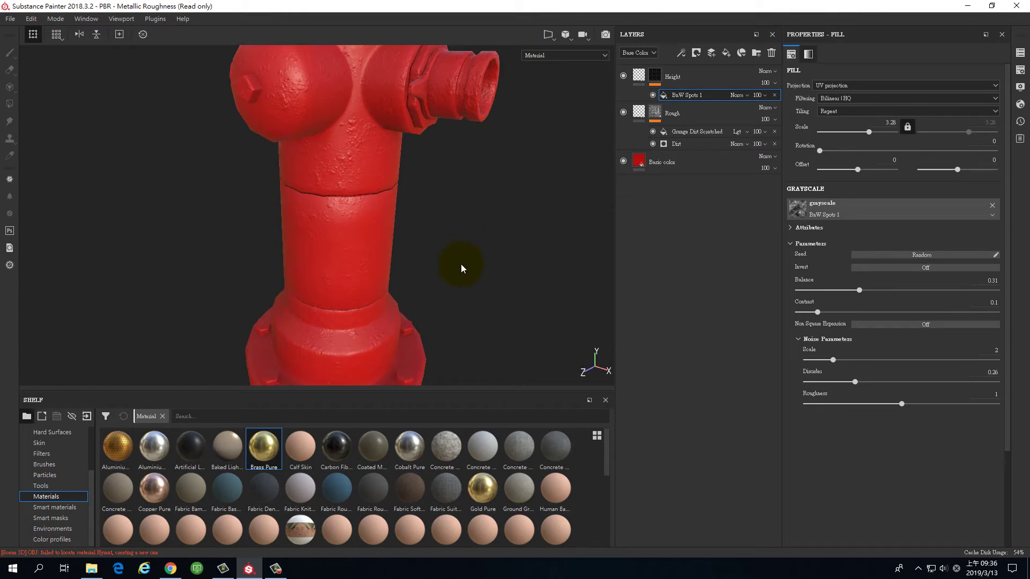
{"action": "right_click_drag", "start_coordinate": [460, 269], "coordinate": [466, 231], "text": "alt"}
{"action": "middle_click_drag", "start_coordinate": [466, 230], "coordinate": [472, 206], "text": "alt"}
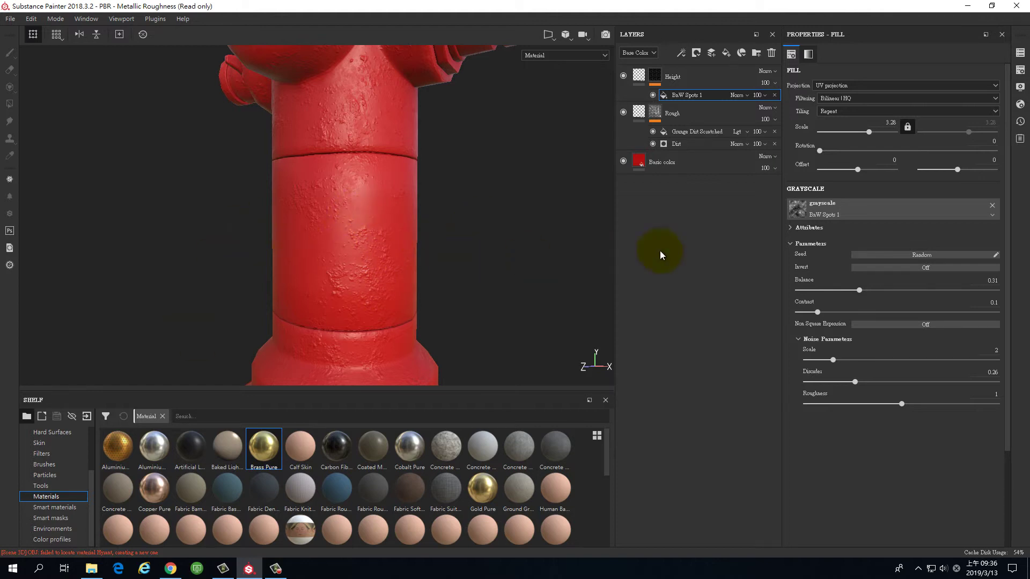
{"action": "left_click_drag", "start_coordinate": [858, 291], "coordinate": [870, 290]}
{"action": "left_click_drag", "start_coordinate": [817, 311], "coordinate": [814, 312]}
{"action": "mouse_move", "coordinate": [517, 223]}
{"action": "left_mouse_down", "text": "alt"}
{"action": "mouse_move", "coordinate": [512, 238]}
{"action": "mouse_move", "coordinate": [502, 200]}
{"action": "mouse_move", "coordinate": [515, 175]}
{"action": "left_mouse_up", "text": "alt"}
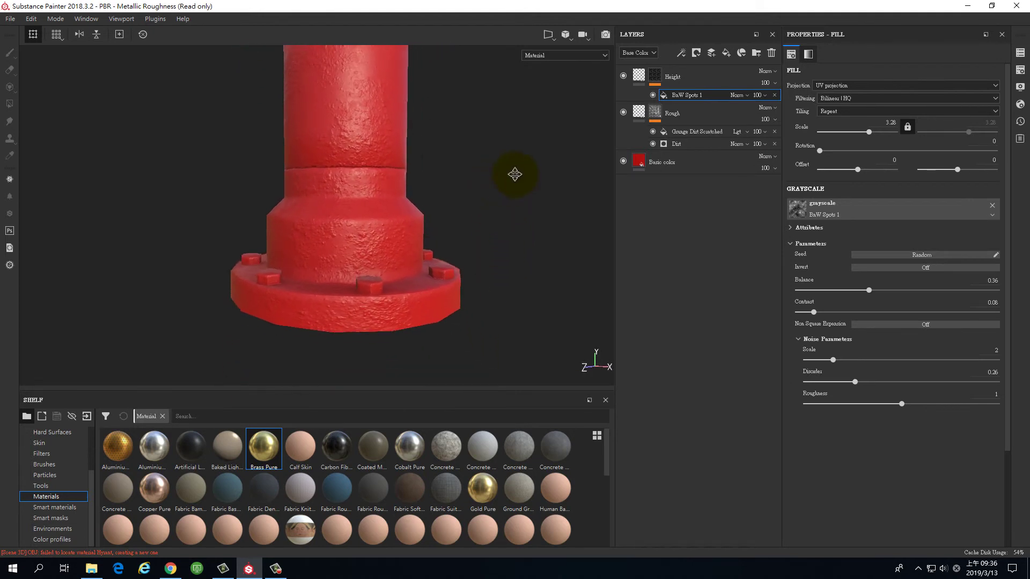
Step: Lower the Height fill's height value to 0.0426 and orbit to inspect the relief
{"action": "left_click", "coordinate": [638, 75]}
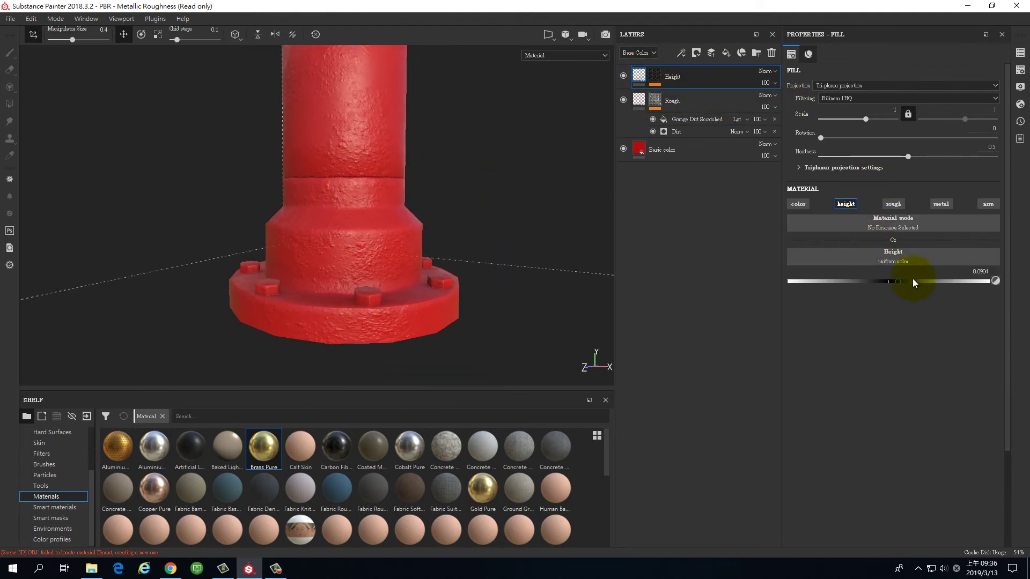
{"action": "left_click", "coordinate": [896, 281]}
{"action": "left_click_drag", "start_coordinate": [888, 286], "coordinate": [893, 288]}
{"action": "mouse_move", "coordinate": [597, 150]}
{"action": "left_mouse_down", "text": "alt"}
{"action": "mouse_move", "coordinate": [545, 166]}
{"action": "mouse_move", "coordinate": [550, 202]}
{"action": "mouse_move", "coordinate": [584, 211]}
{"action": "mouse_move", "coordinate": [437, 218]}
{"action": "left_mouse_up", "text": "alt"}
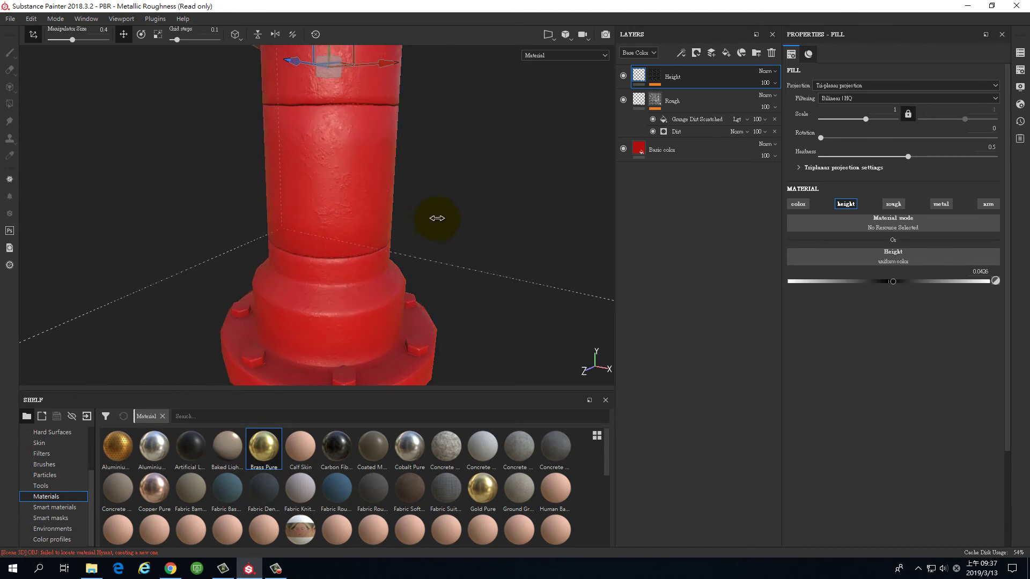
{"action": "mouse_move", "coordinate": [437, 218]}
{"action": "right_mouse_down", "text": "shift"}
{"action": "mouse_move", "coordinate": [467, 217]}
{"action": "mouse_move", "coordinate": [420, 216]}
{"action": "mouse_move", "coordinate": [429, 215]}
{"action": "right_mouse_up", "text": "shift"}
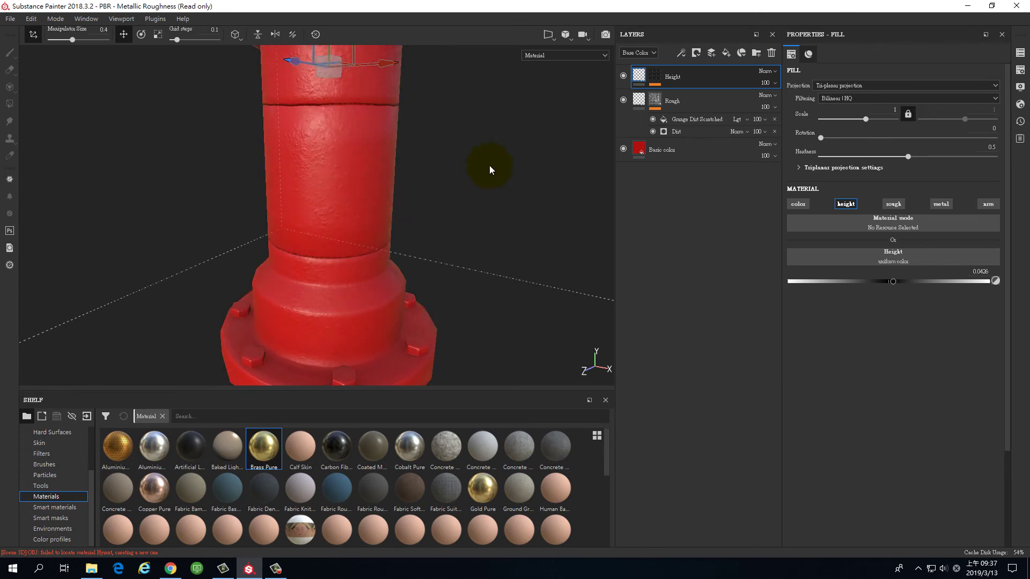
{"action": "left_click_drag", "start_coordinate": [490, 171], "coordinate": [490, 191], "text": "alt"}
{"action": "mouse_move", "coordinate": [488, 191]}
{"action": "right_mouse_down", "text": "alt"}
{"action": "mouse_move", "coordinate": [486, 286]}
{"action": "mouse_move", "coordinate": [479, 214]}
{"action": "right_mouse_up", "text": "alt"}
{"action": "mouse_move", "coordinate": [465, 212]}
{"action": "left_mouse_down", "text": "alt"}
{"action": "mouse_move", "coordinate": [472, 207]}
{"action": "mouse_move", "coordinate": [472, 281]}
{"action": "mouse_move", "coordinate": [472, 237]}
{"action": "mouse_move", "coordinate": [471, 276]}
{"action": "mouse_move", "coordinate": [448, 188]}
{"action": "left_mouse_up", "text": "alt"}
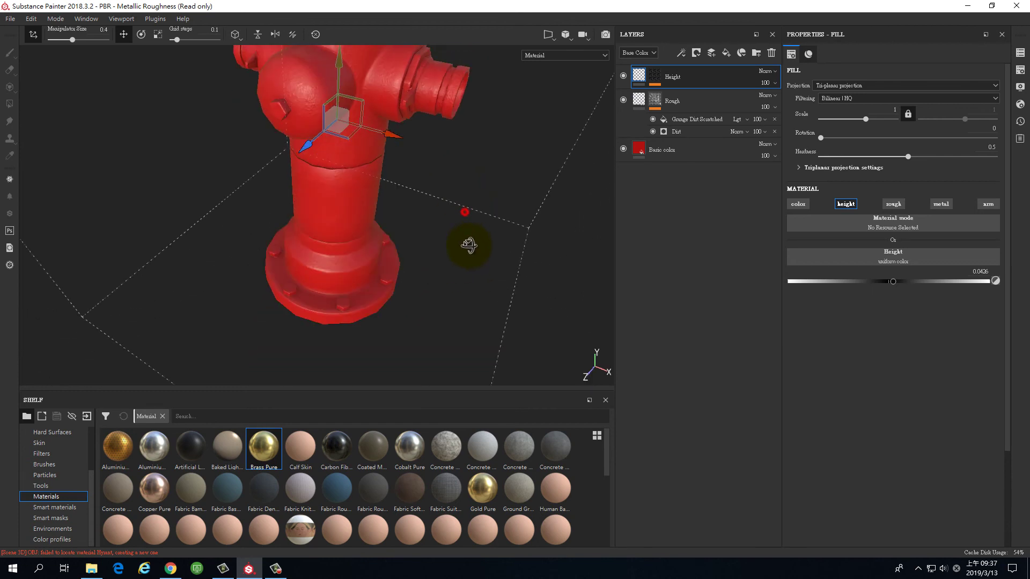
{"action": "mouse_move", "coordinate": [448, 188]}
{"action": "middle_mouse_down", "text": "alt"}
{"action": "mouse_move", "coordinate": [448, 265]}
{"action": "mouse_move", "coordinate": [456, 259]}
{"action": "middle_mouse_up", "text": "alt"}
{"action": "mouse_move", "coordinate": [459, 272]}
{"action": "left_mouse_down", "text": "alt"}
{"action": "mouse_move", "coordinate": [466, 207]}
{"action": "mouse_move", "coordinate": [458, 265]}
{"action": "mouse_move", "coordinate": [456, 234]}
{"action": "mouse_move", "coordinate": [455, 257]}
{"action": "mouse_move", "coordinate": [434, 243]}
{"action": "mouse_move", "coordinate": [388, 294]}
{"action": "left_mouse_up", "text": "alt"}
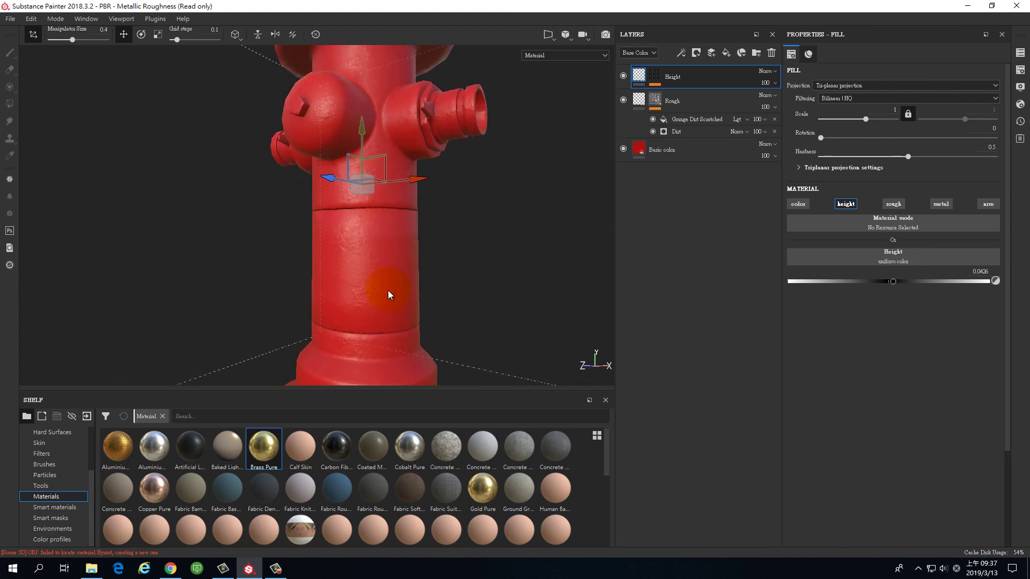